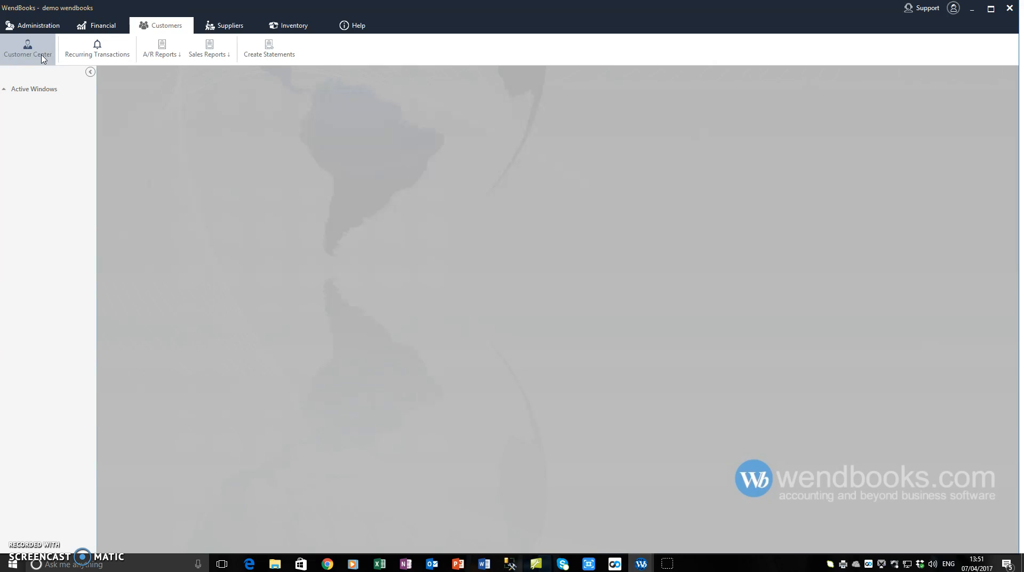
Step: Open the customer center and start a new sales order
{"action": "left_click", "coordinate": [151, 25]}
{"action": "left_click", "coordinate": [28, 46]}
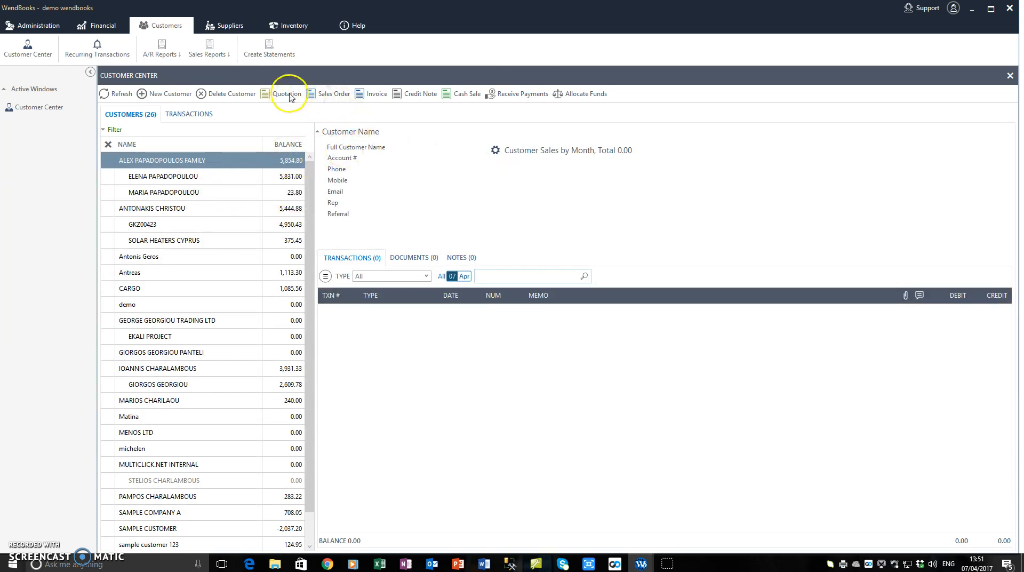
{"action": "left_click", "coordinate": [332, 95]}
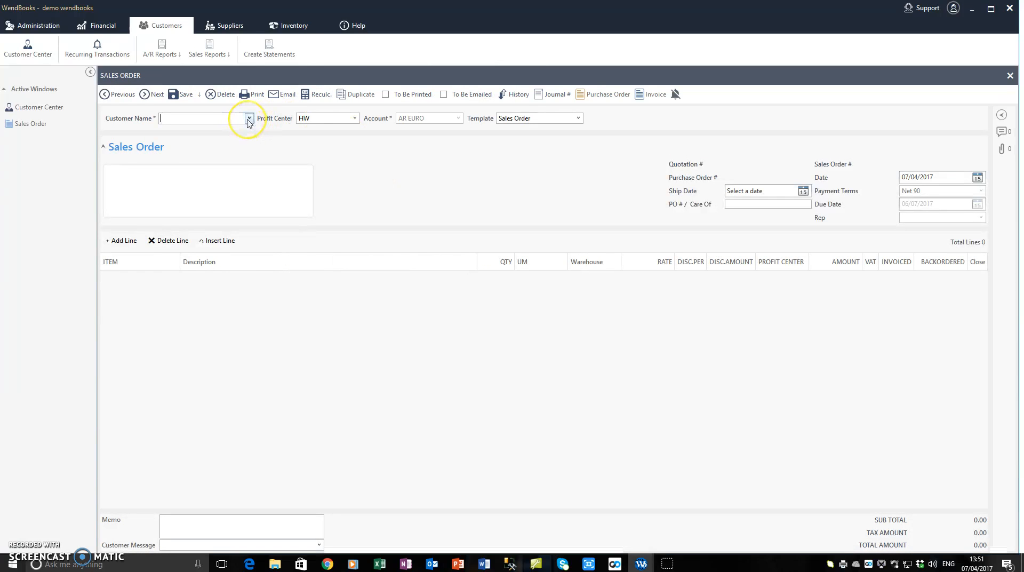
{"action": "left_click", "coordinate": [248, 120]}
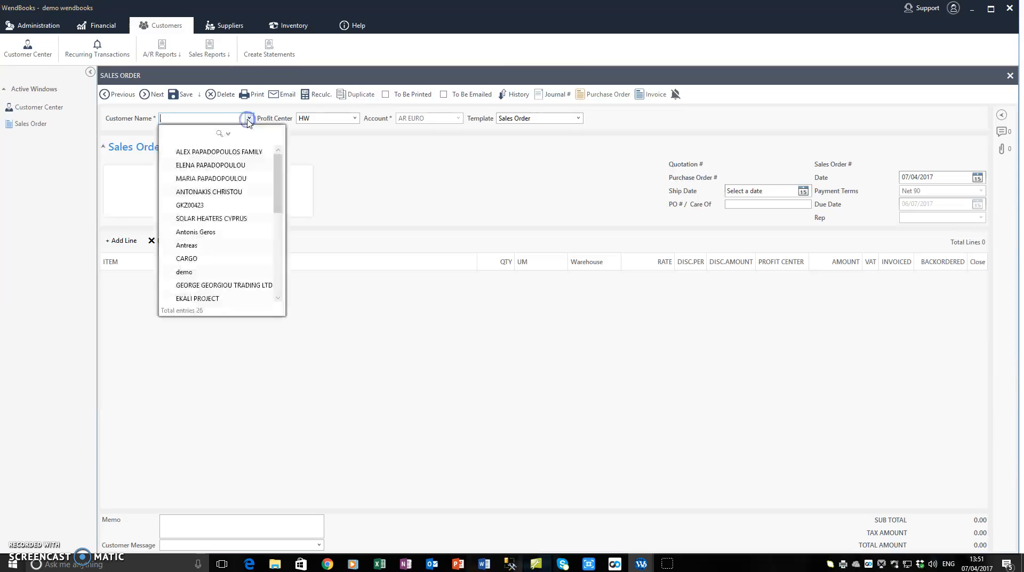
{"action": "left_click", "coordinate": [220, 134]}
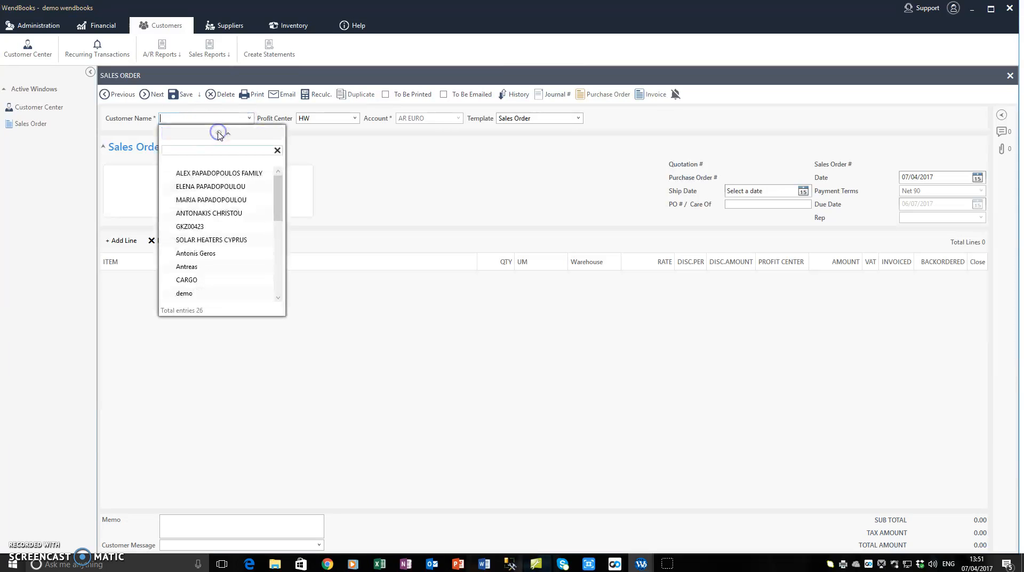
{"action": "left_click", "coordinate": [213, 176]}
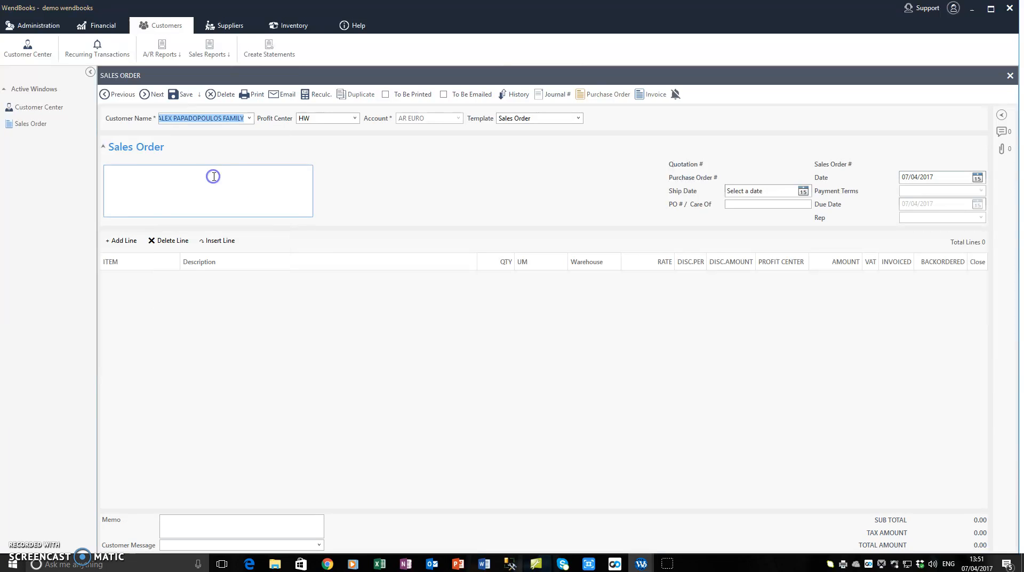
Step: Choose the first sub-customer of the first family account as the sales order's customer
{"action": "left_click", "coordinate": [249, 118]}
{"action": "left_click", "coordinate": [206, 187]}
{"action": "left_click", "coordinate": [198, 187]}
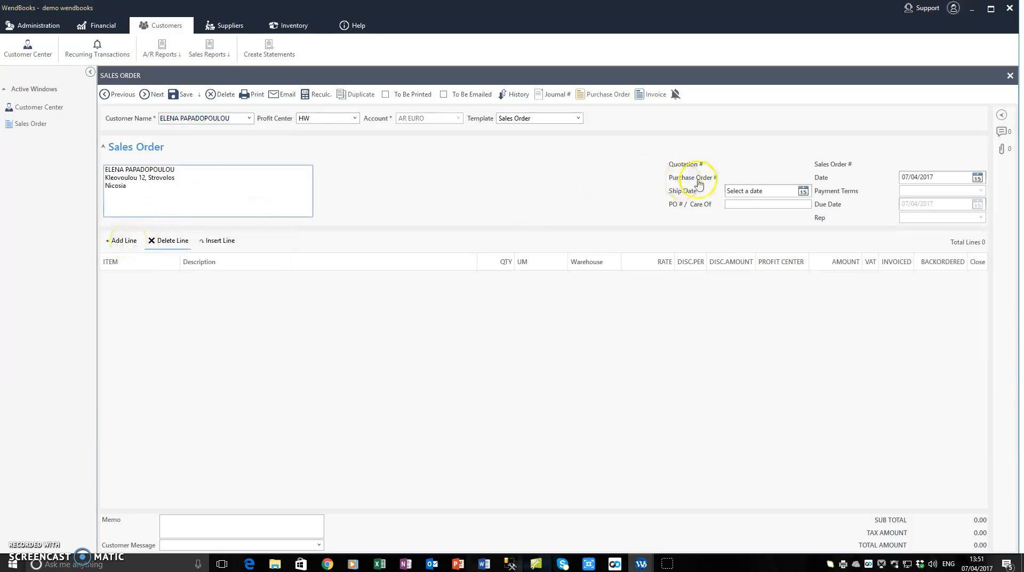
Step: Set the order's ship date to 14/04/2017 and enter "Tele Order" as the PO # / Care Of reference
{"action": "left_click", "coordinate": [942, 176]}
{"action": "double_click", "coordinate": [944, 176]}
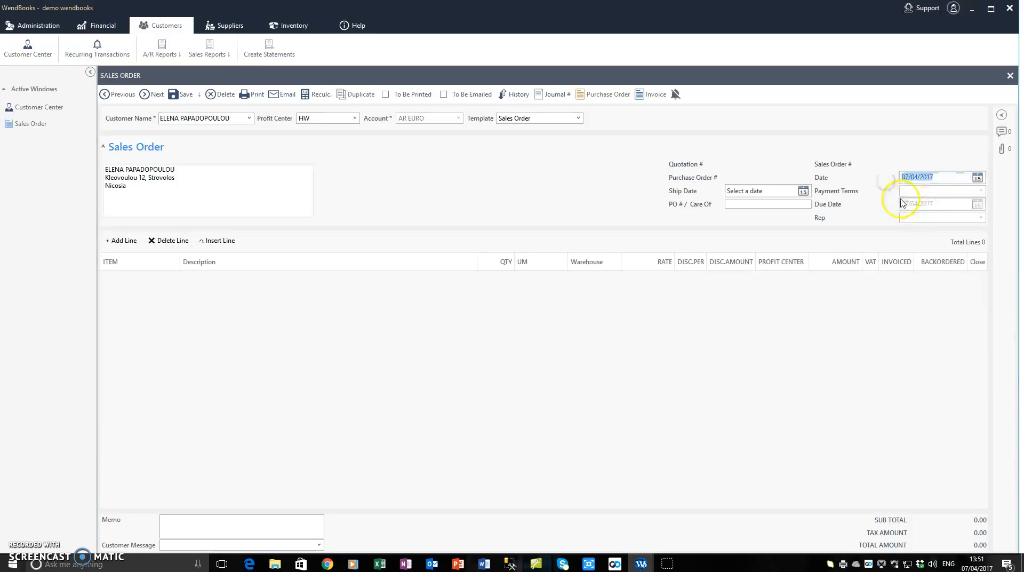
{"action": "left_click", "coordinate": [776, 192]}
{"action": "left_click", "coordinate": [802, 191]}
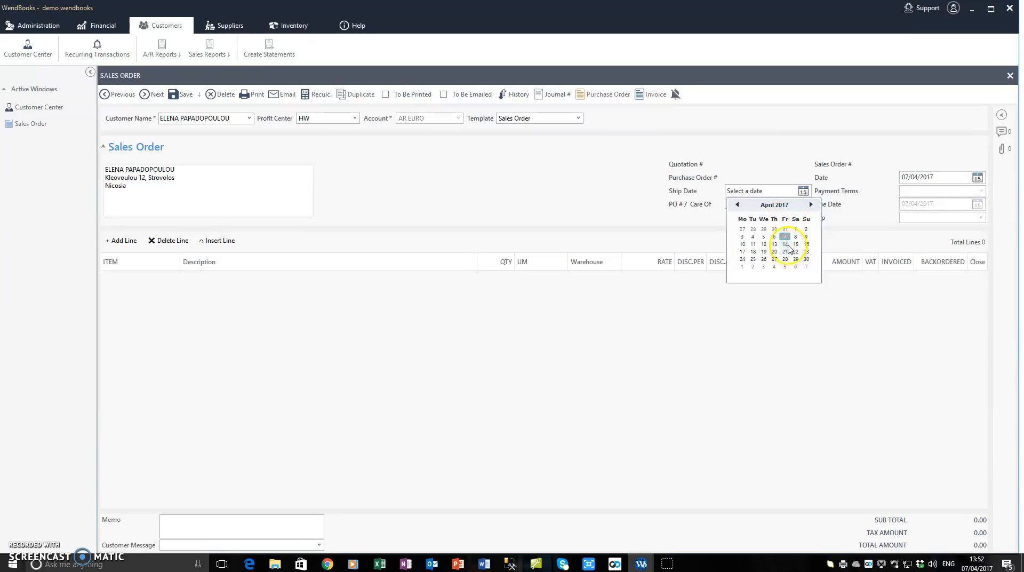
{"action": "left_click", "coordinate": [787, 247]}
{"action": "left_click", "coordinate": [763, 207]}
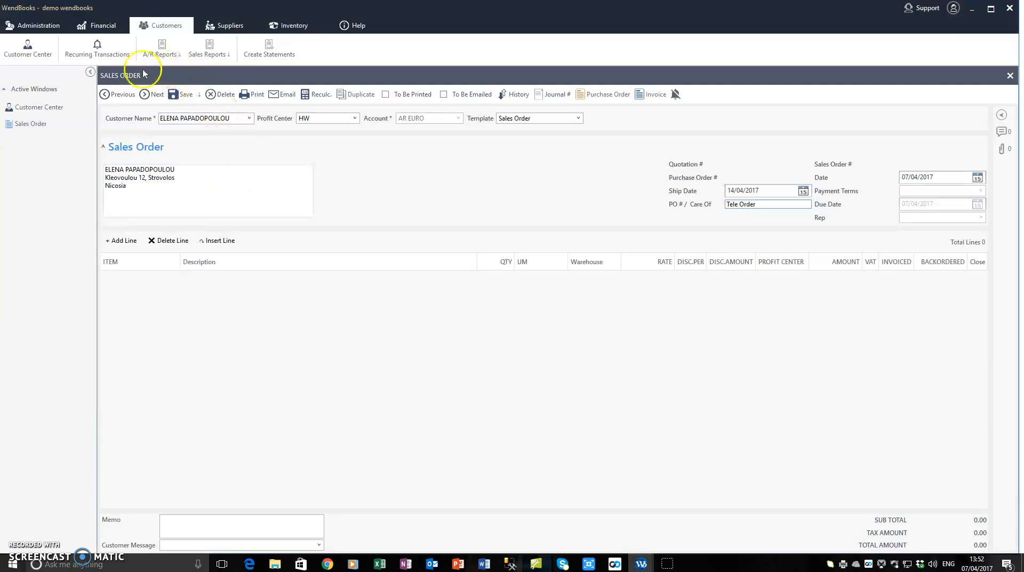
Step: Examine the order customer's account details in their customer record, including payment terms and rep, and return to the sales order
{"action": "left_click", "coordinate": [42, 109]}
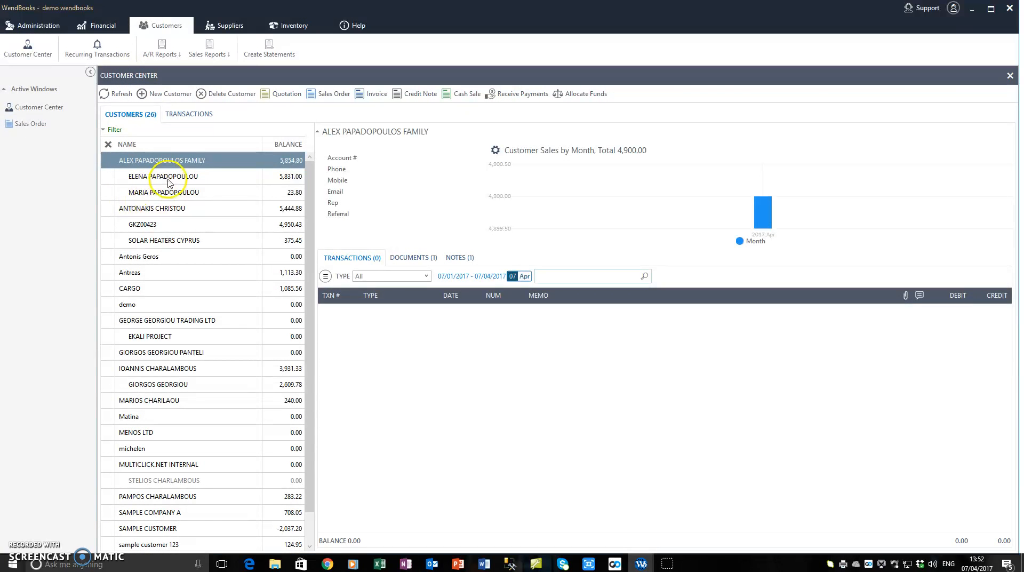
{"action": "left_click", "coordinate": [168, 177]}
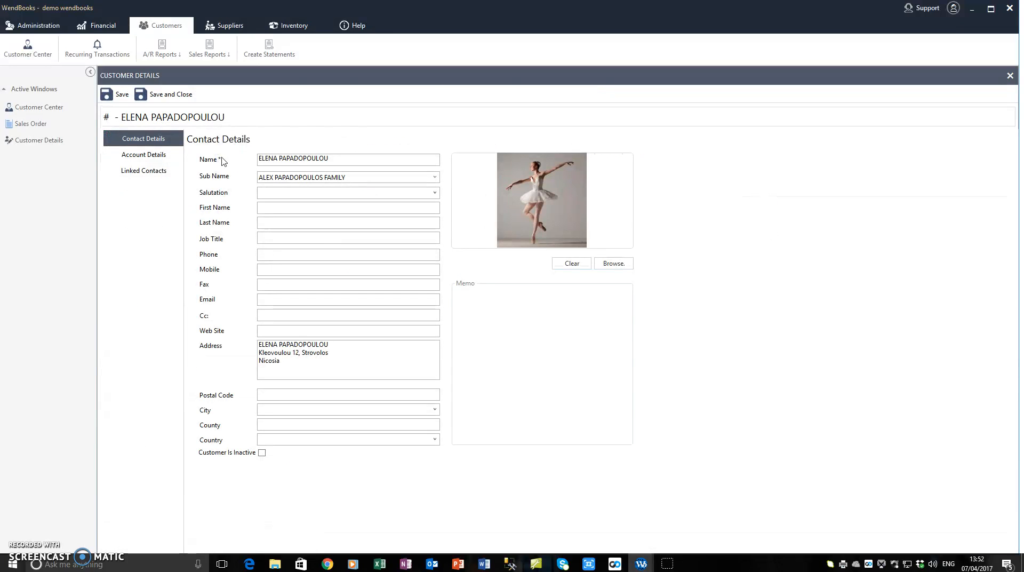
{"action": "left_click", "coordinate": [143, 158]}
{"action": "left_click", "coordinate": [305, 177]}
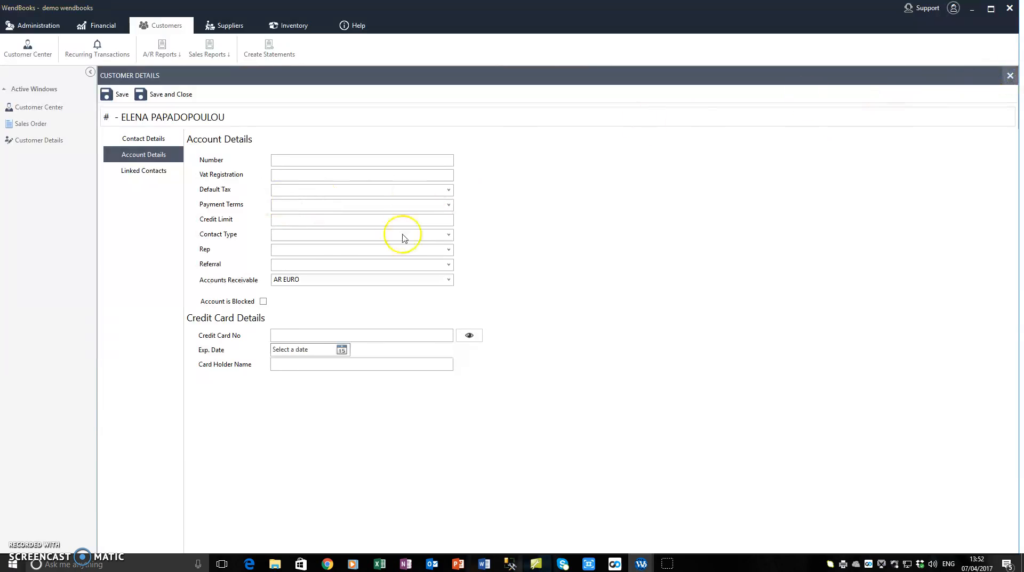
{"action": "left_click", "coordinate": [37, 124]}
{"action": "left_click", "coordinate": [249, 188]}
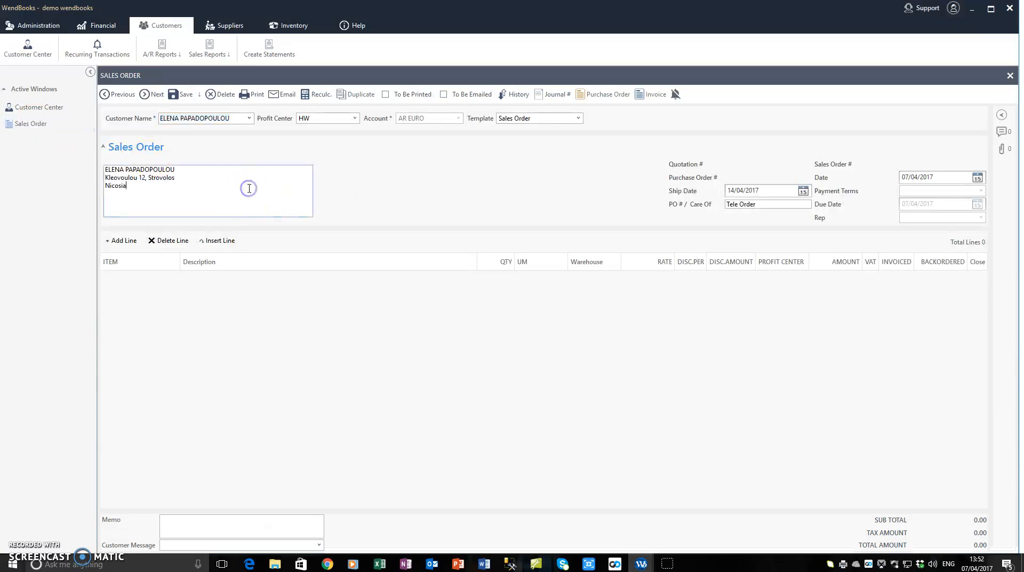
Step: Add an order line for the item Q2612A, the black toner
{"action": "left_click", "coordinate": [122, 240]}
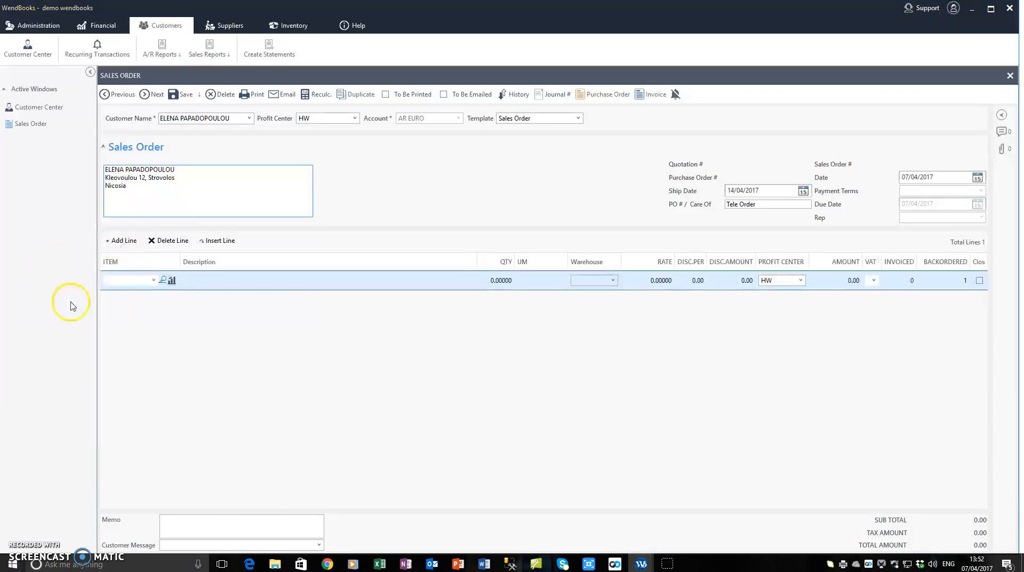
{"action": "left_click", "coordinate": [153, 281]}
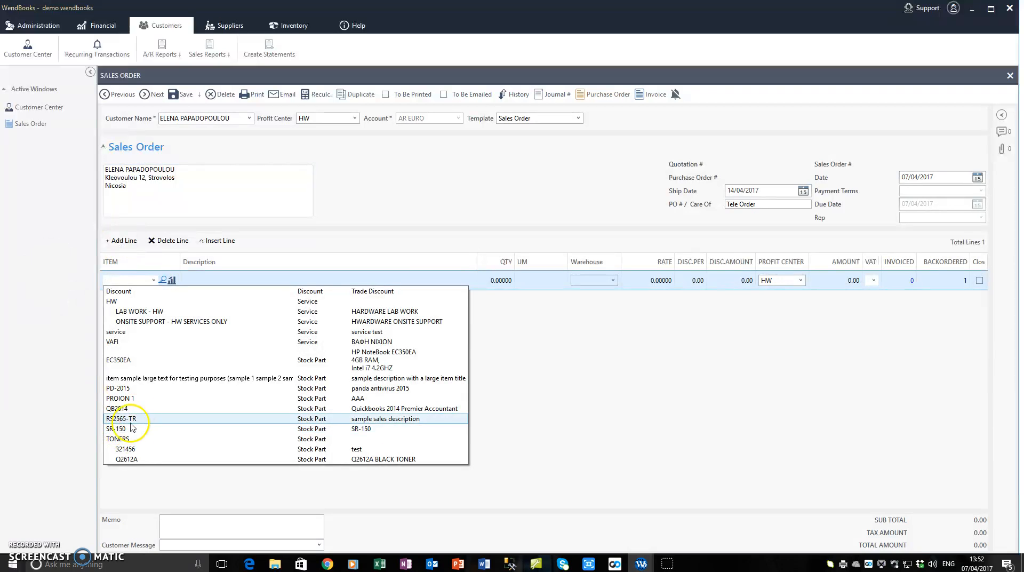
{"action": "left_click", "coordinate": [140, 463]}
{"action": "left_click", "coordinate": [270, 284]}
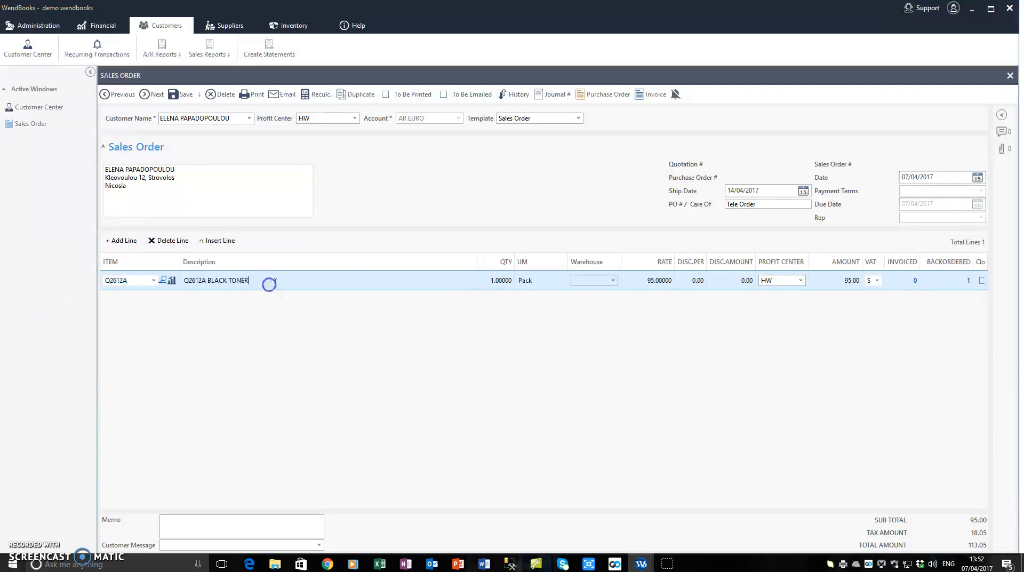
{"action": "left_click", "coordinate": [223, 199]}
Step: Set the Q2612A line's quantity to 2 and its warehouse to Paphos
{"action": "left_click", "coordinate": [489, 280]}
{"action": "left_click", "coordinate": [614, 282]}
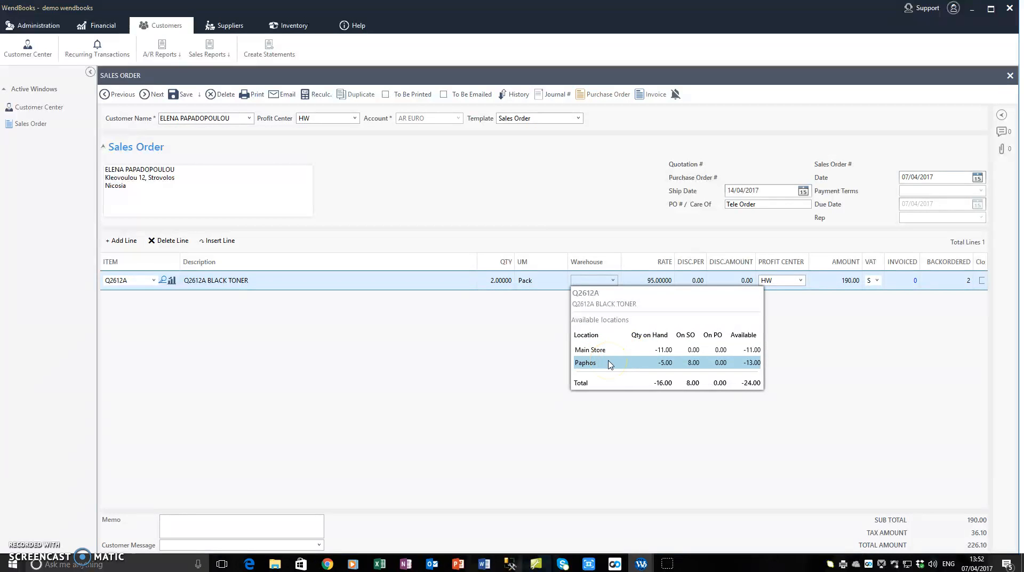
{"action": "left_click", "coordinate": [611, 364]}
{"action": "left_click", "coordinate": [208, 198]}
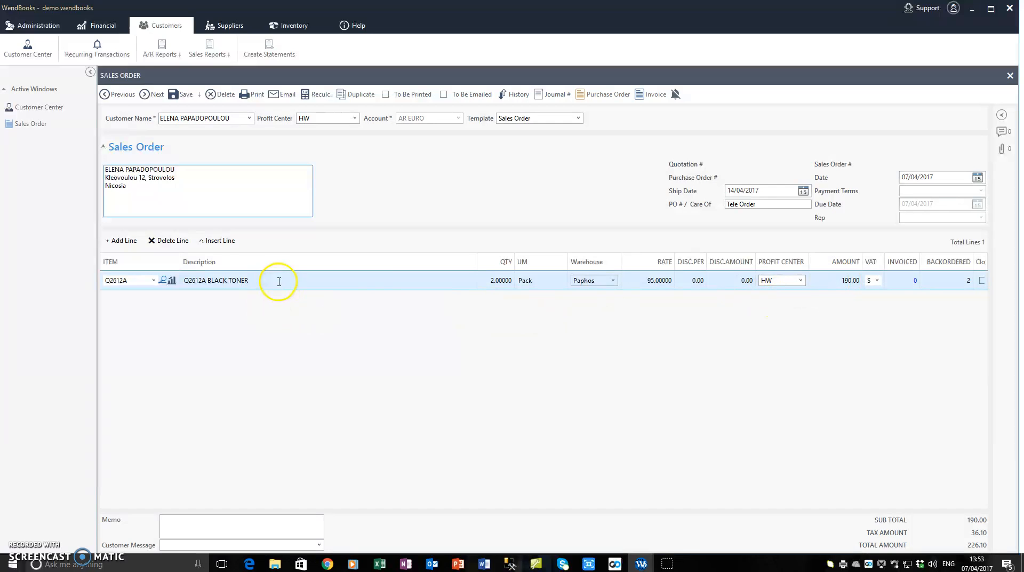
{"action": "left_click", "coordinate": [837, 282]}
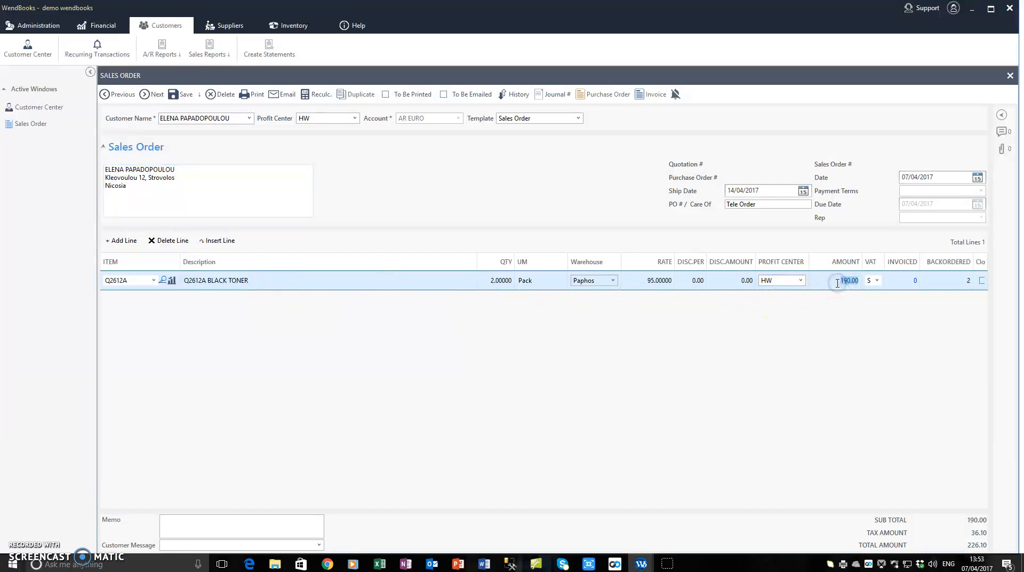
{"action": "left_click", "coordinate": [255, 206]}
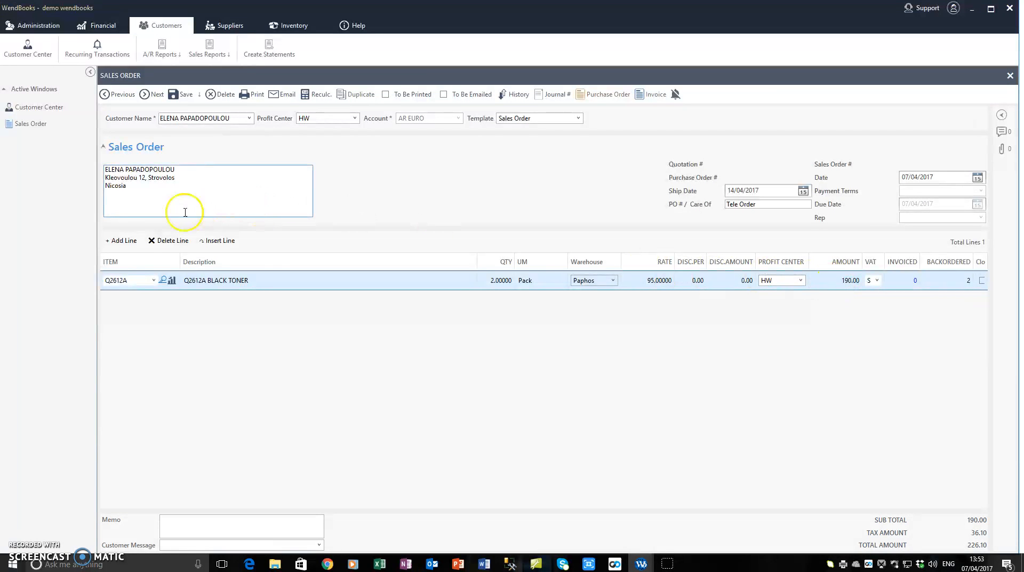
Step: Add two more order lines, one for item SR-150 and one for item 321456
{"action": "left_click", "coordinate": [122, 241]}
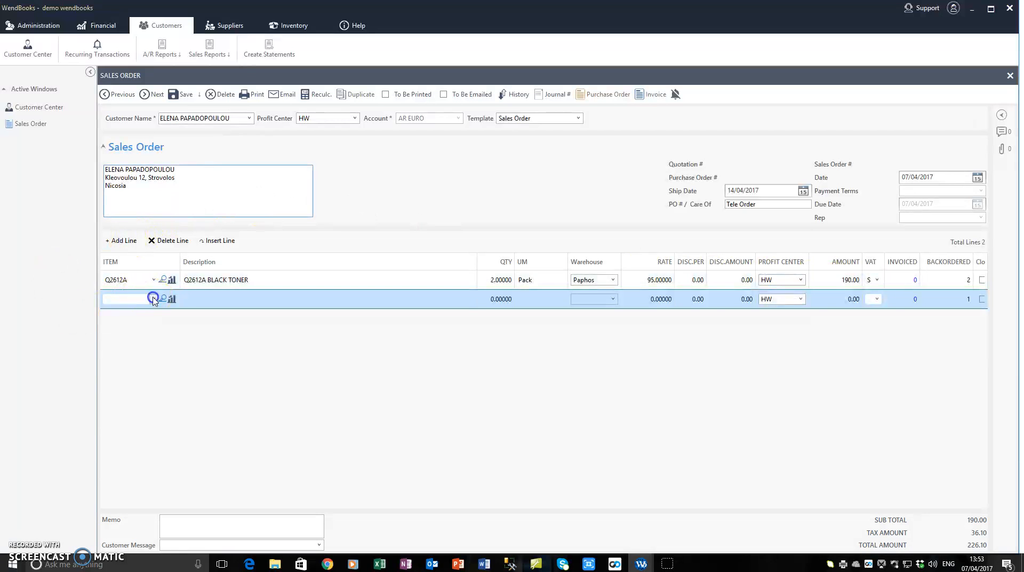
{"action": "left_click", "coordinate": [153, 299]}
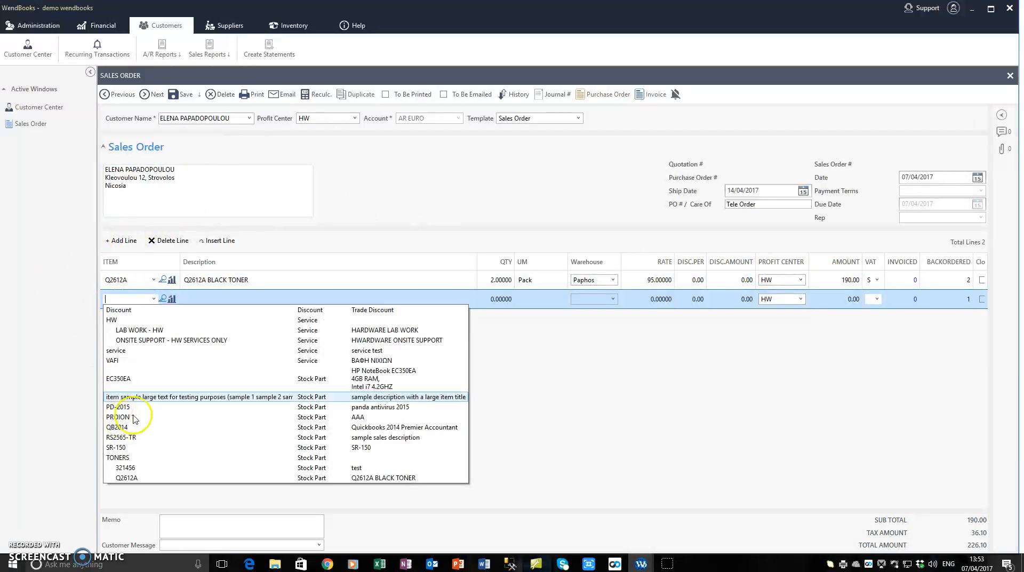
{"action": "left_click", "coordinate": [129, 448]}
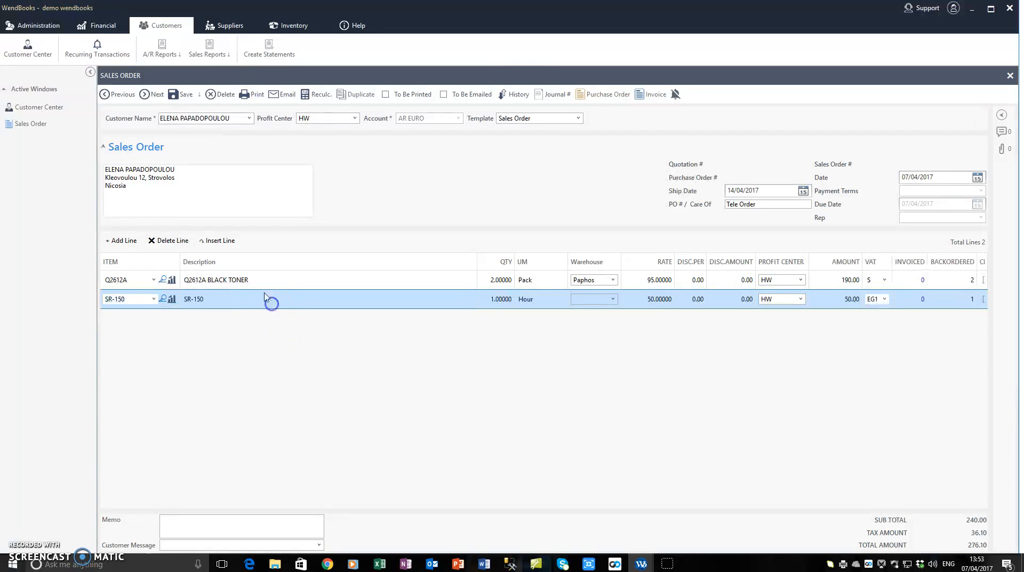
{"action": "left_click", "coordinate": [123, 241]}
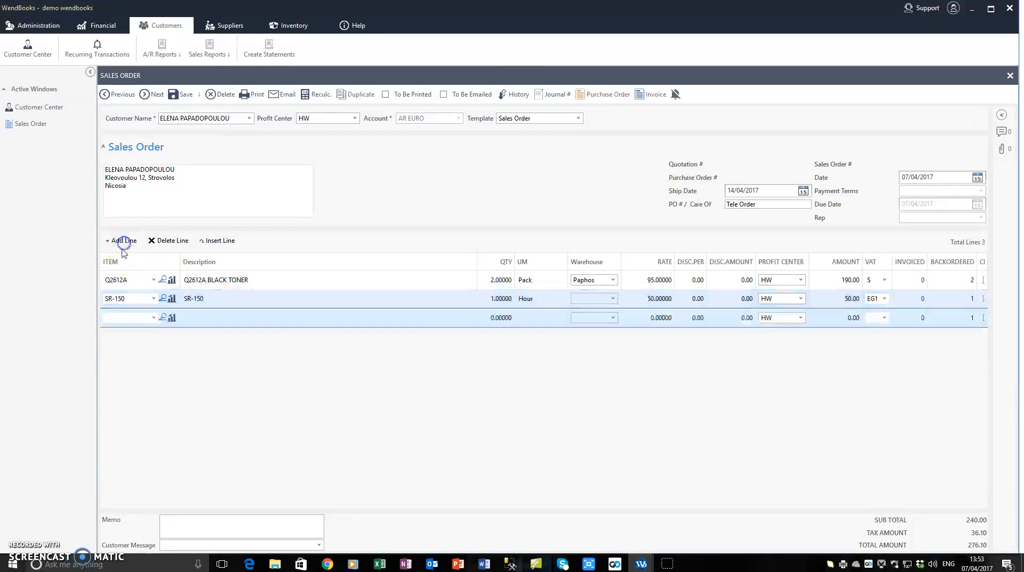
{"action": "left_click", "coordinate": [154, 317]}
{"action": "left_click", "coordinate": [138, 487]}
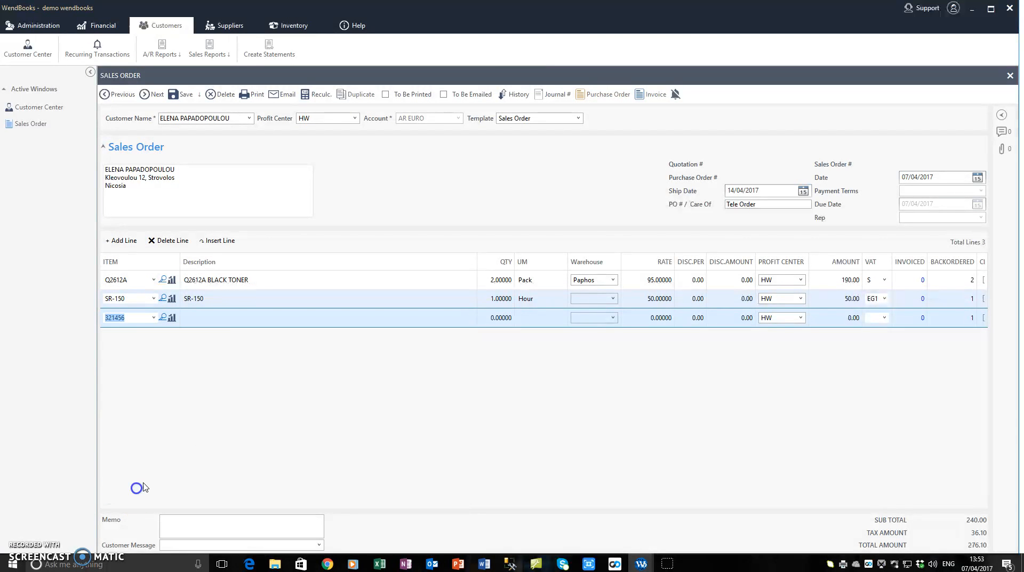
{"action": "left_click", "coordinate": [229, 193]}
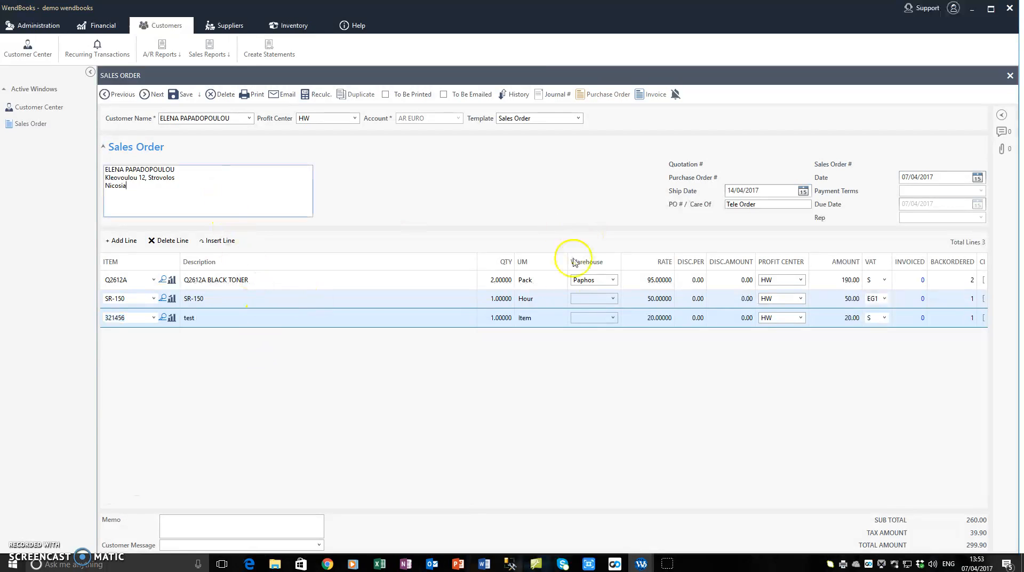
Step: Set the warehouse of the SR-150 and 321456 lines to Main Store
{"action": "left_click", "coordinate": [615, 299]}
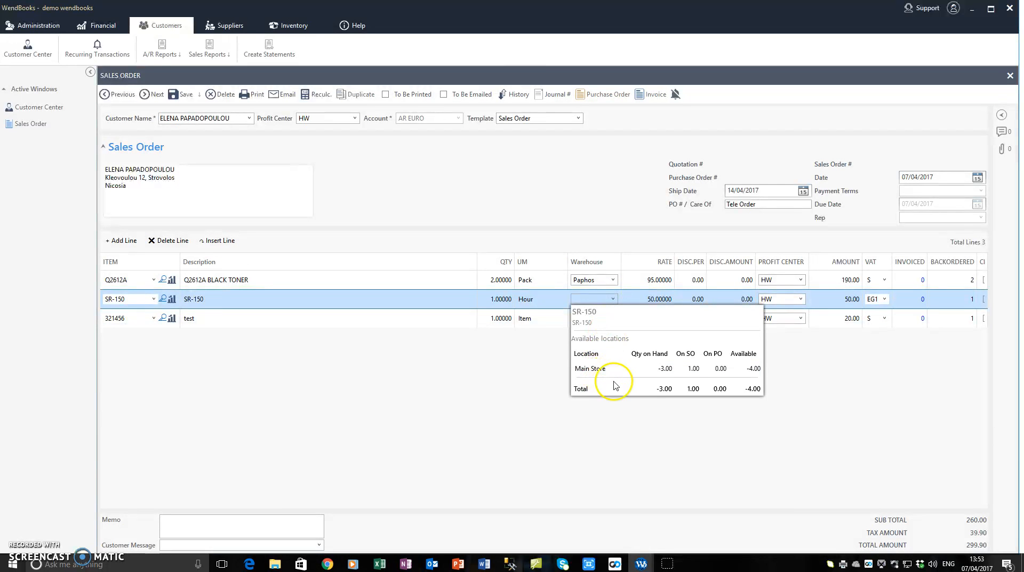
{"action": "left_click", "coordinate": [652, 370]}
{"action": "left_click", "coordinate": [614, 319]}
{"action": "left_click", "coordinate": [599, 387]}
{"action": "left_click", "coordinate": [247, 200]}
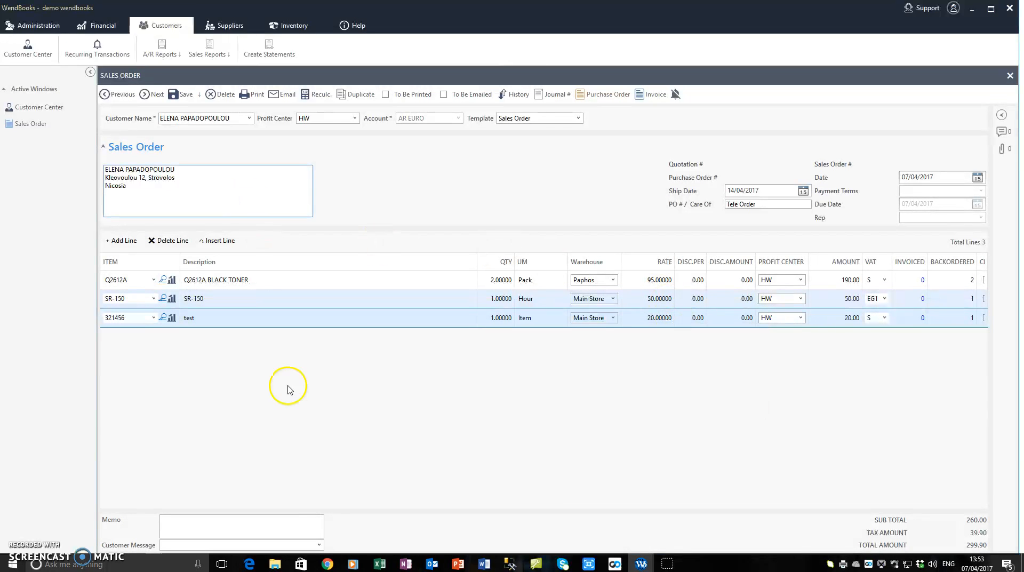
Step: Set the order's customer message to "Thank you for prefering us !!!"
{"action": "left_click", "coordinate": [267, 545]}
{"action": "left_click", "coordinate": [265, 521]}
{"action": "left_click", "coordinate": [240, 187]}
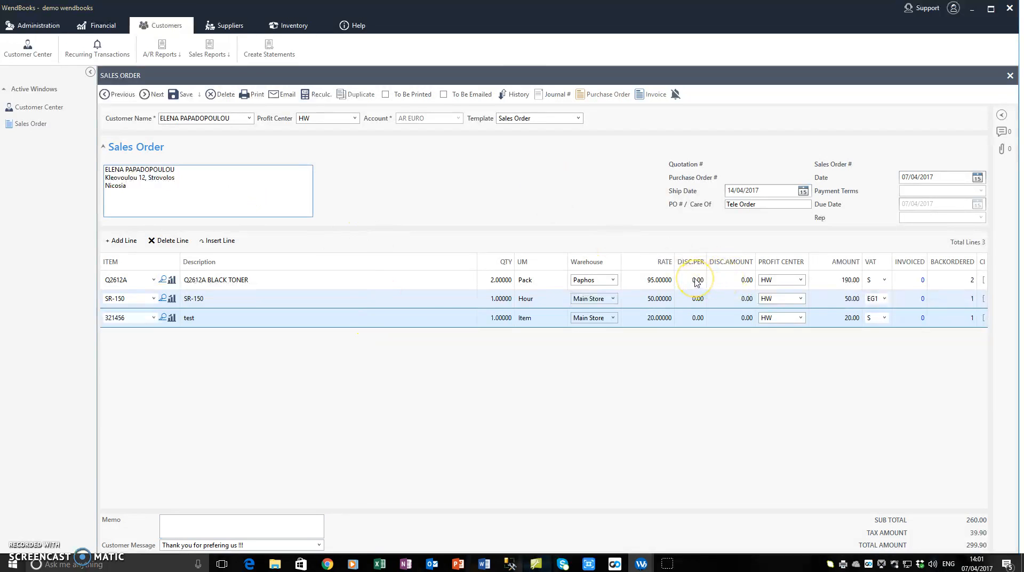
Step: Apply a 20 percent discount to the Q2612A line and a discount amount of 10.00 to the SR-150 line
{"action": "left_click", "coordinate": [695, 280]}
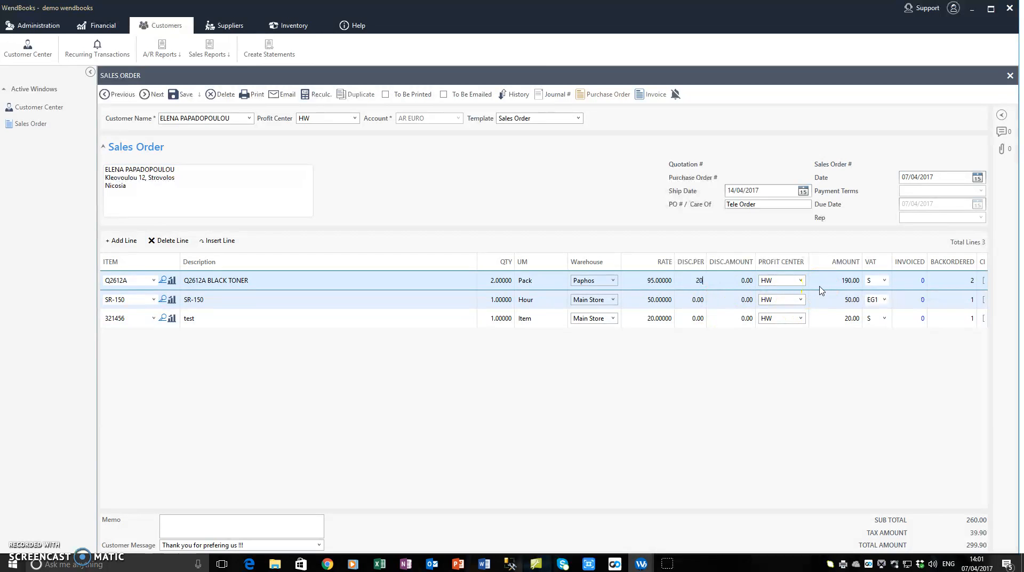
{"action": "left_click", "coordinate": [738, 300]}
{"action": "left_click", "coordinate": [746, 300]}
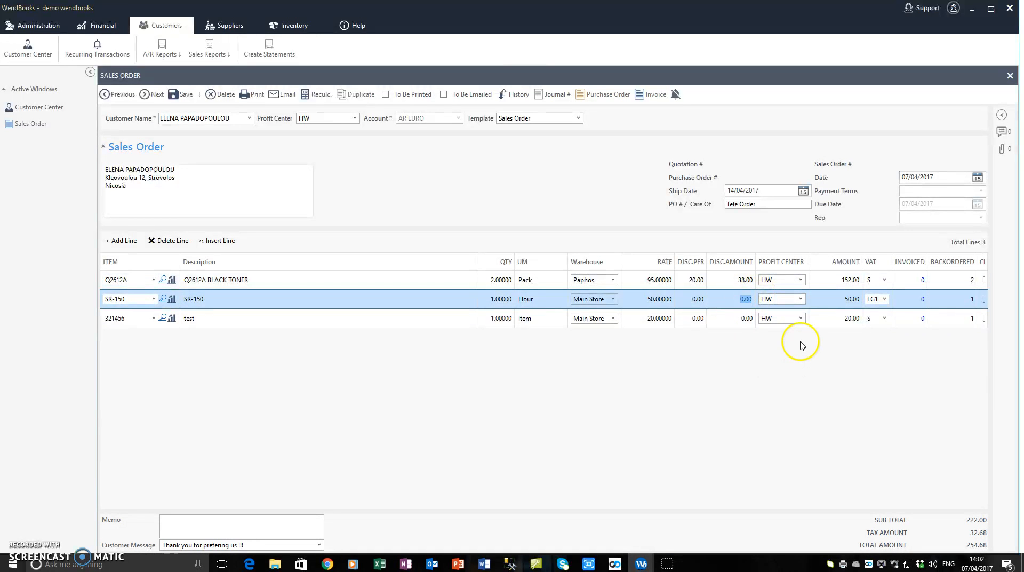
{"action": "left_click", "coordinate": [214, 178]}
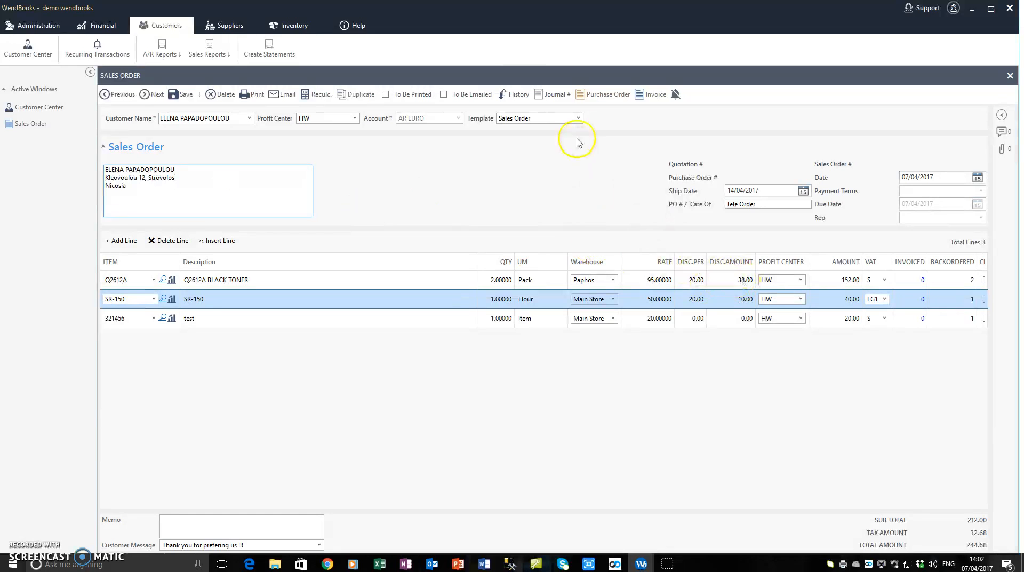
Step: Change the sales order's template to Sales Order Disc
{"action": "left_click", "coordinate": [578, 119]}
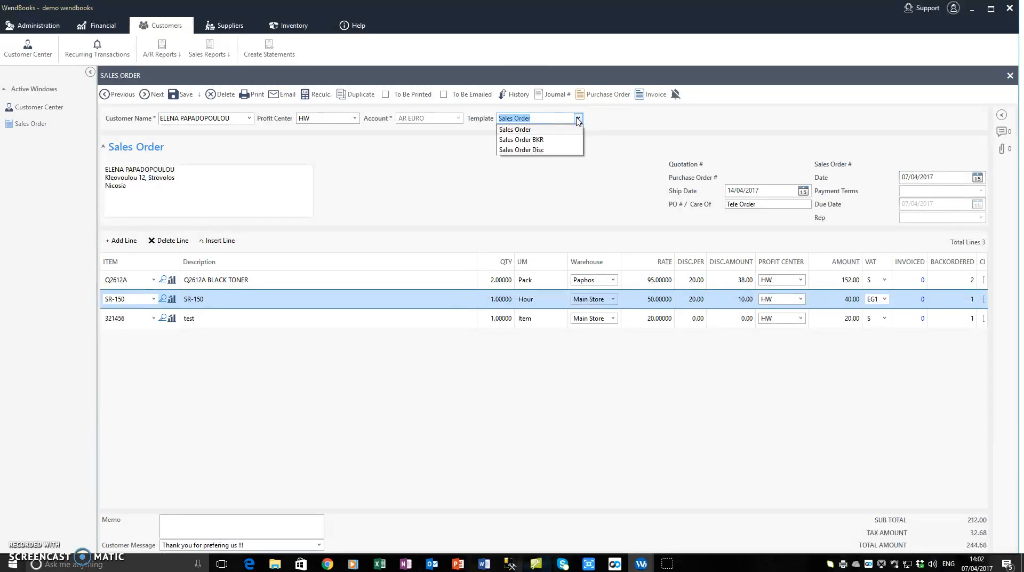
{"action": "left_click", "coordinate": [538, 151]}
{"action": "left_click", "coordinate": [537, 151]}
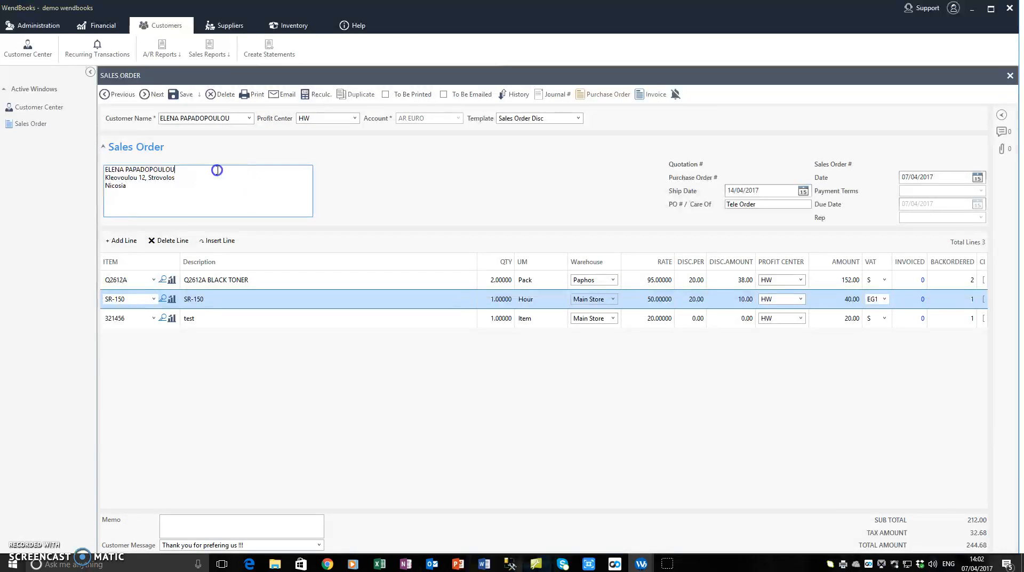
Step: Clear the line discounts by setting the discount amounts of the Q2612A and SR-150 lines to 0
{"action": "left_click", "coordinate": [735, 278]}
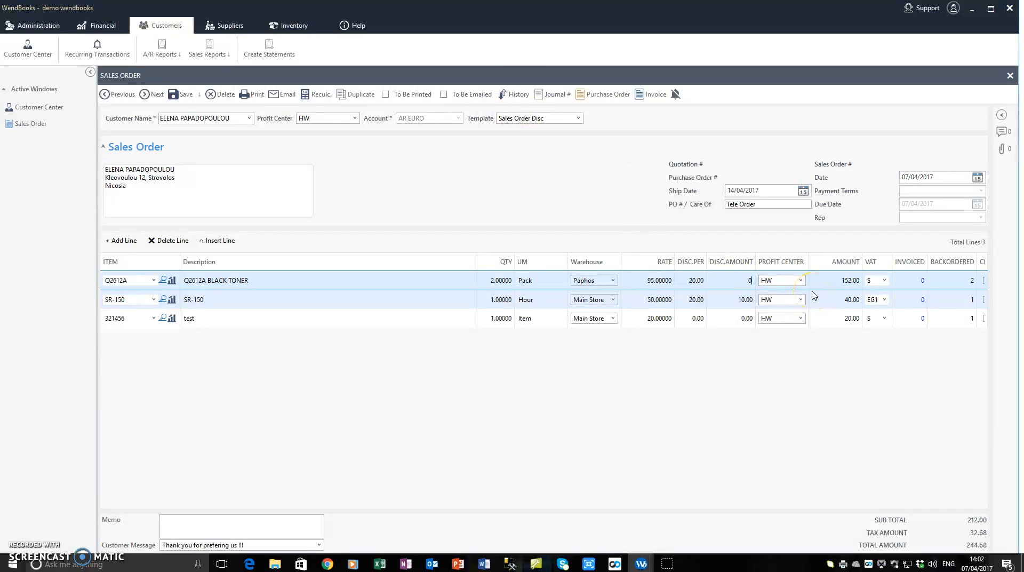
{"action": "left_click", "coordinate": [740, 302]}
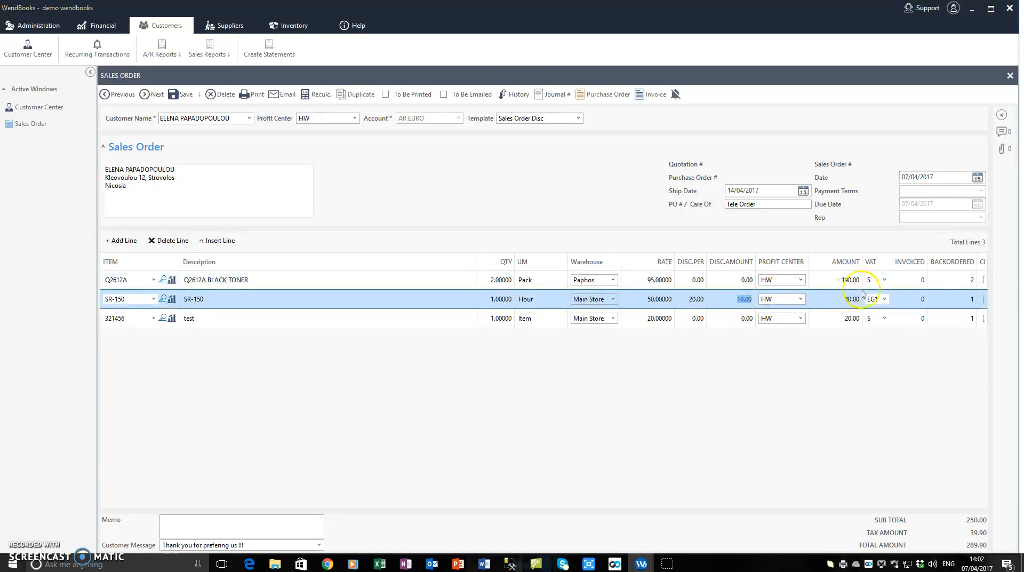
{"action": "type", "text": "0"}
{"action": "left_click", "coordinate": [256, 174]}
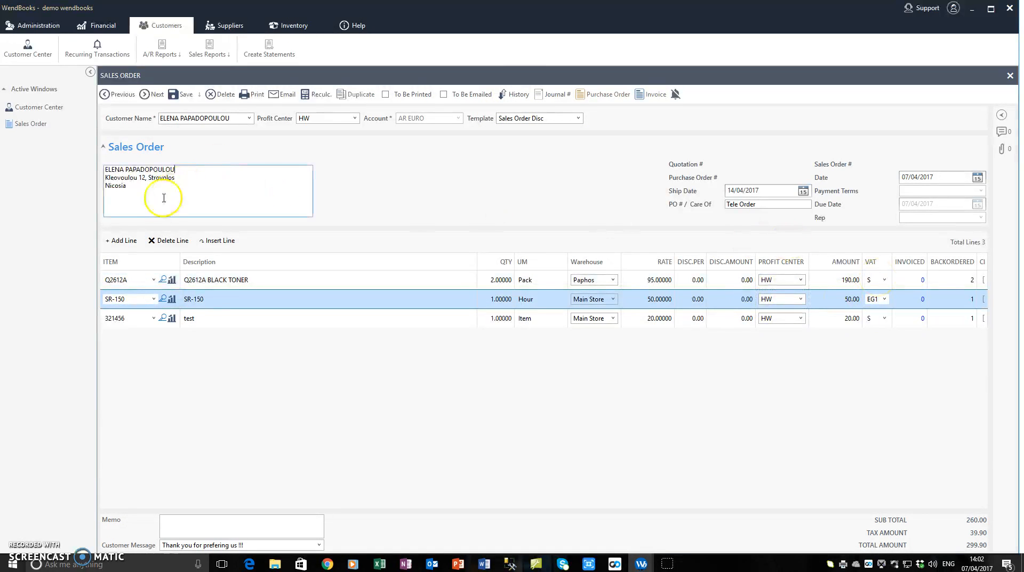
Step: Add a Discount item line with an amount of -20.00 and save the sales order
{"action": "left_click", "coordinate": [122, 240]}
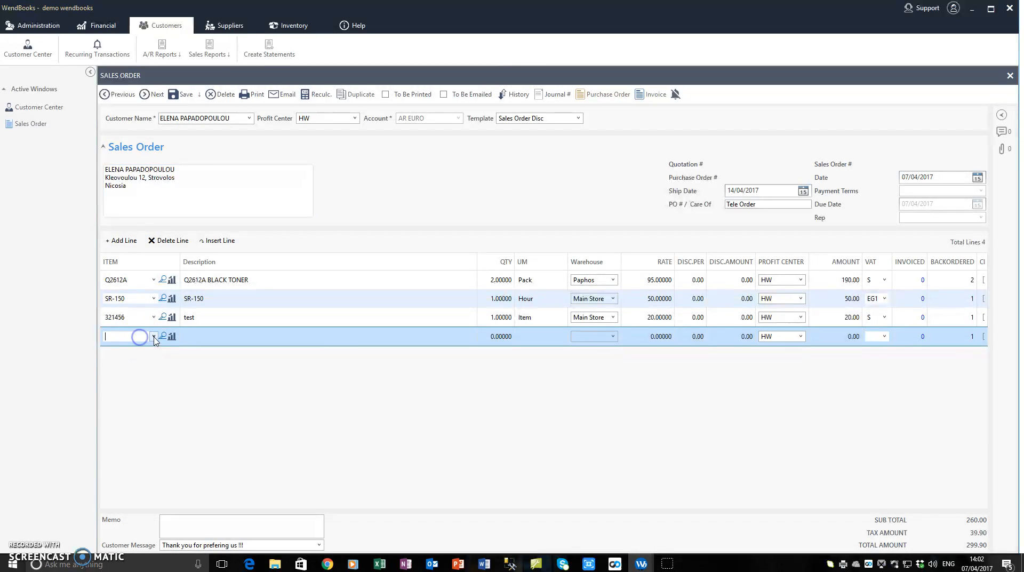
{"action": "left_click", "coordinate": [141, 338]}
{"action": "left_click", "coordinate": [137, 350]}
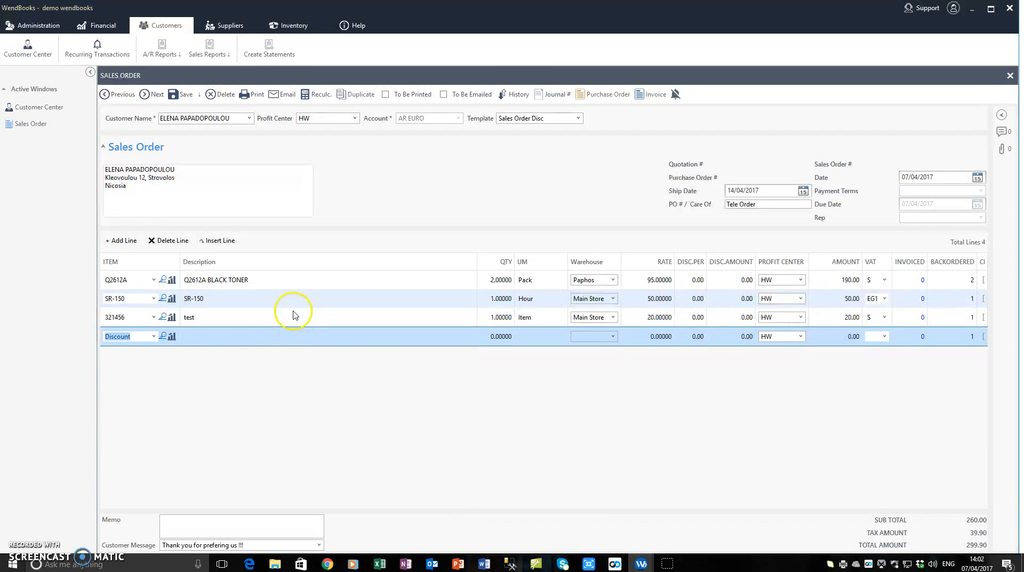
{"action": "left_click", "coordinate": [847, 335]}
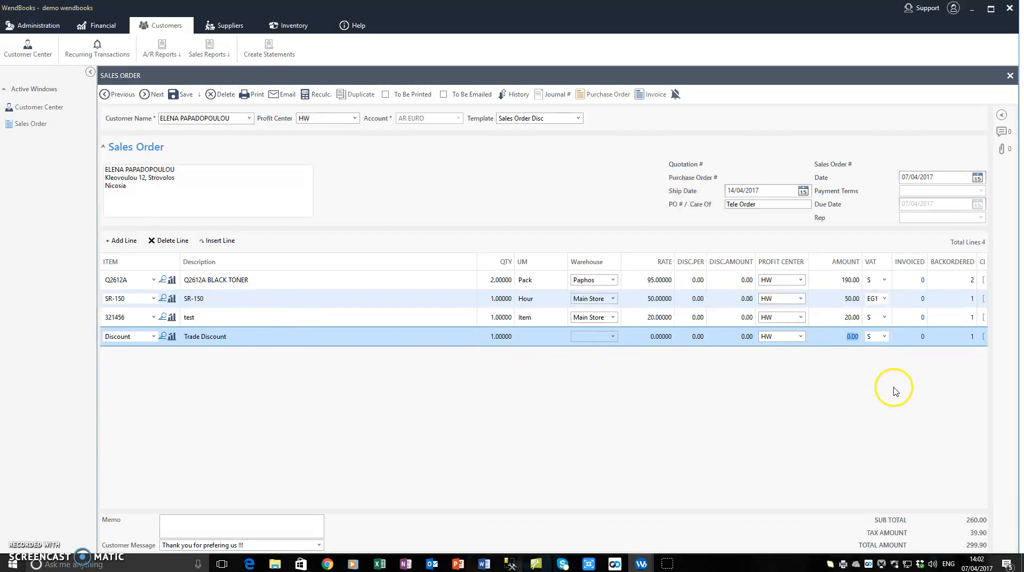
{"action": "left_click", "coordinate": [226, 183]}
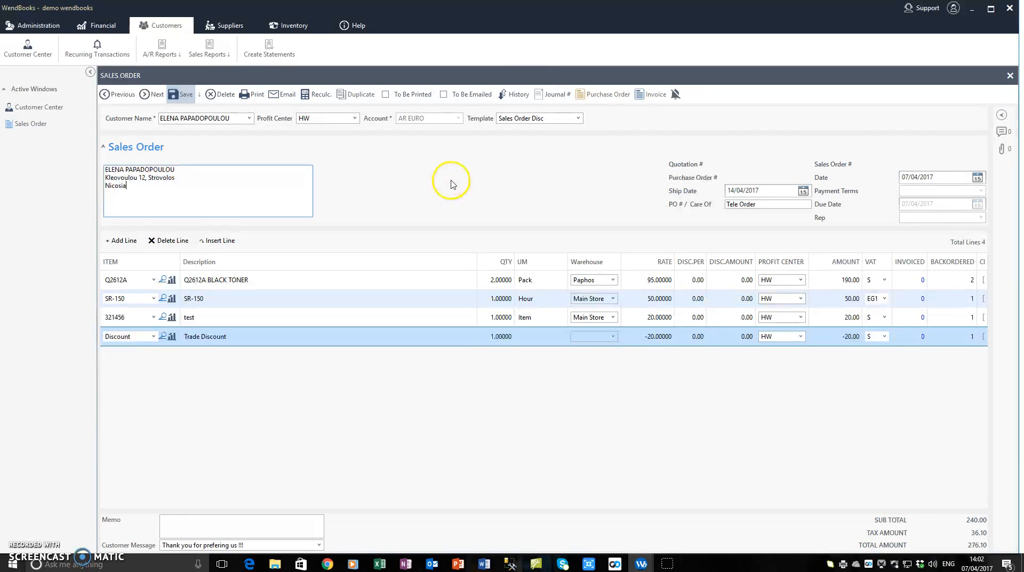
{"action": "left_click", "coordinate": [279, 96]}
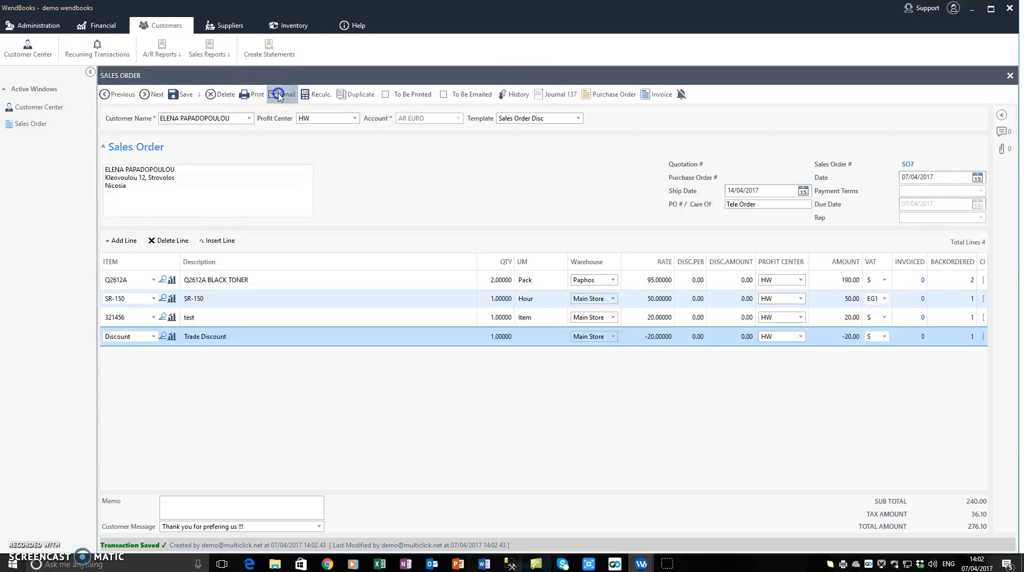
{"action": "left_click", "coordinate": [519, 193]}
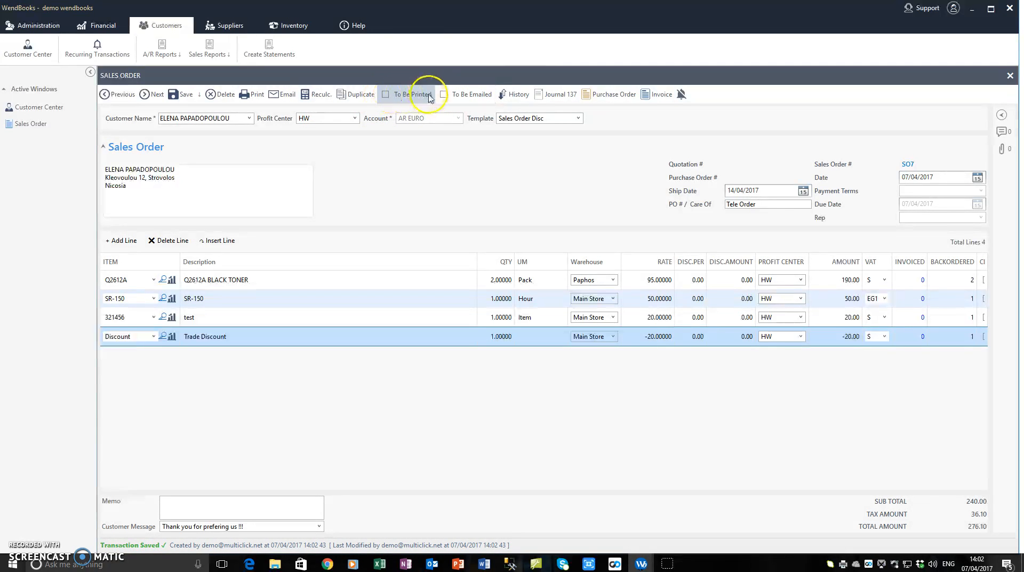
{"action": "left_click", "coordinate": [226, 171]}
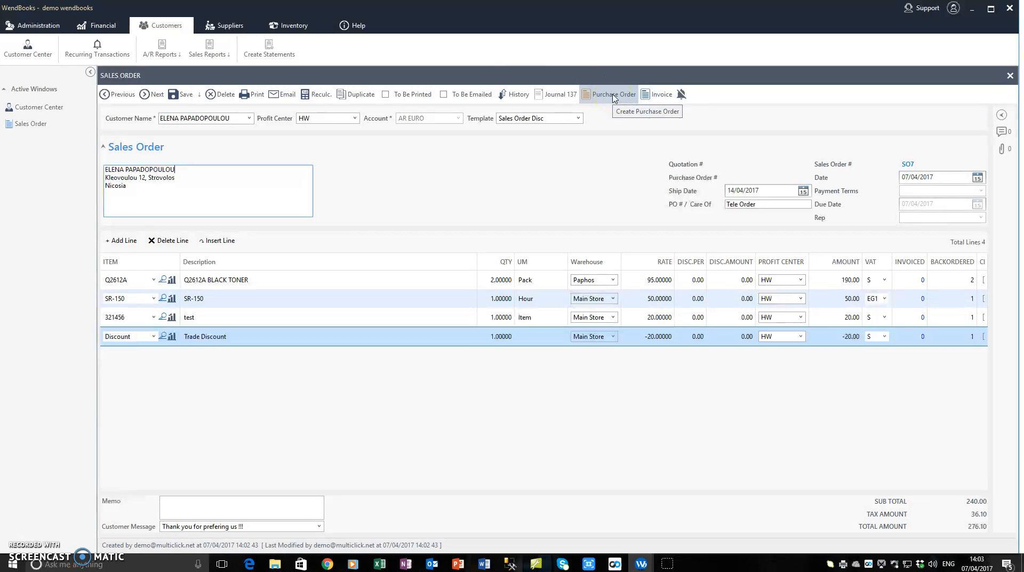
{"action": "left_click", "coordinate": [655, 96]}
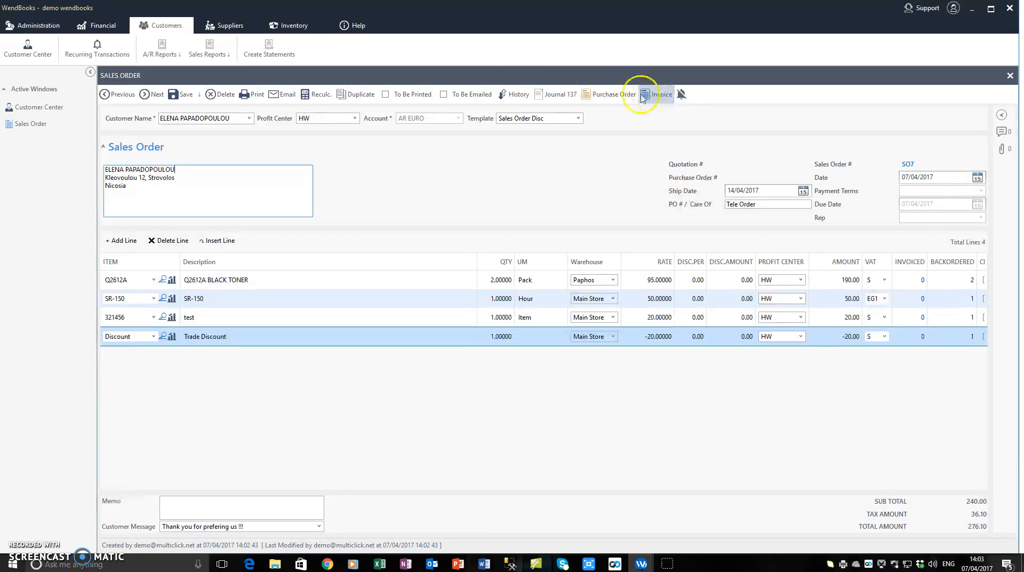
{"action": "left_click", "coordinate": [228, 211]}
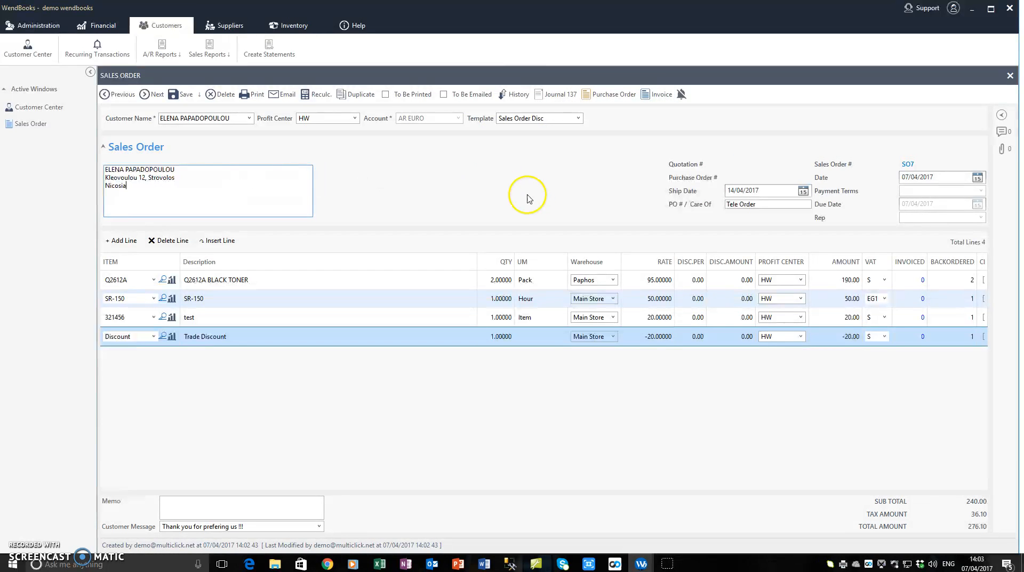
Step: Create a purchase order from the sales order with supplier SAMPLE SUPPLIER 1, and close it without saving
{"action": "left_click", "coordinate": [613, 100]}
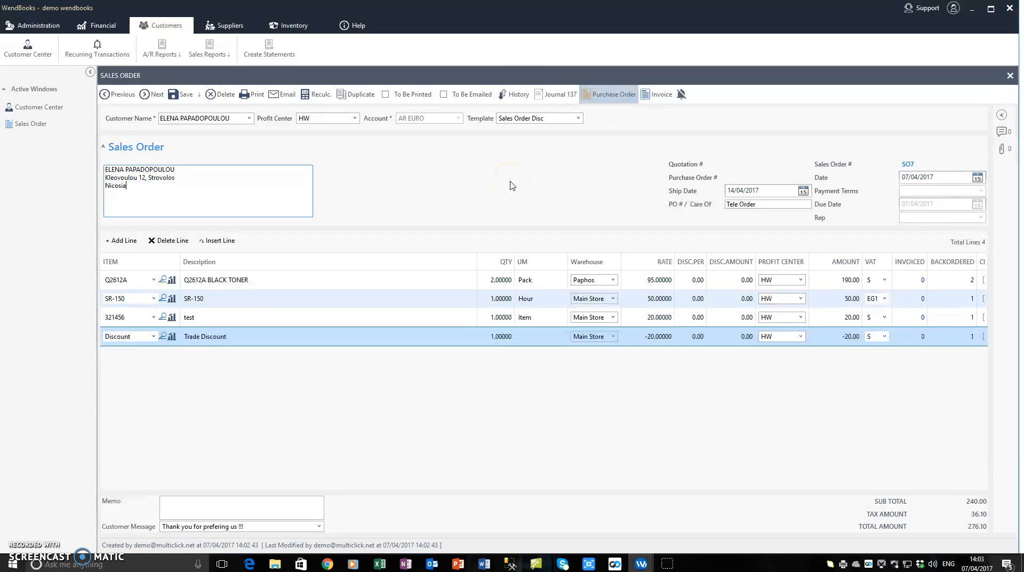
{"action": "left_click", "coordinate": [189, 181]}
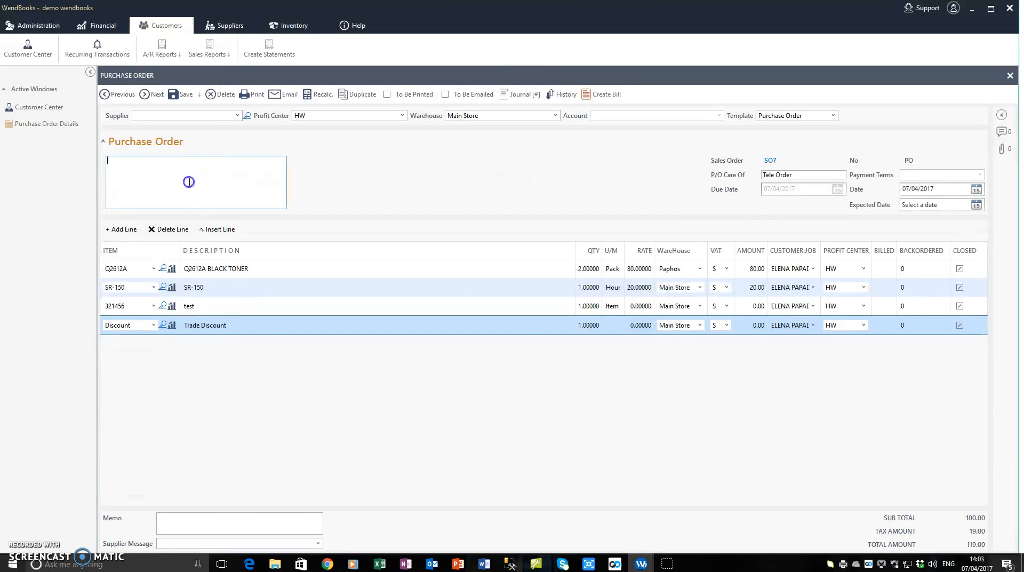
{"action": "left_click", "coordinate": [238, 115]}
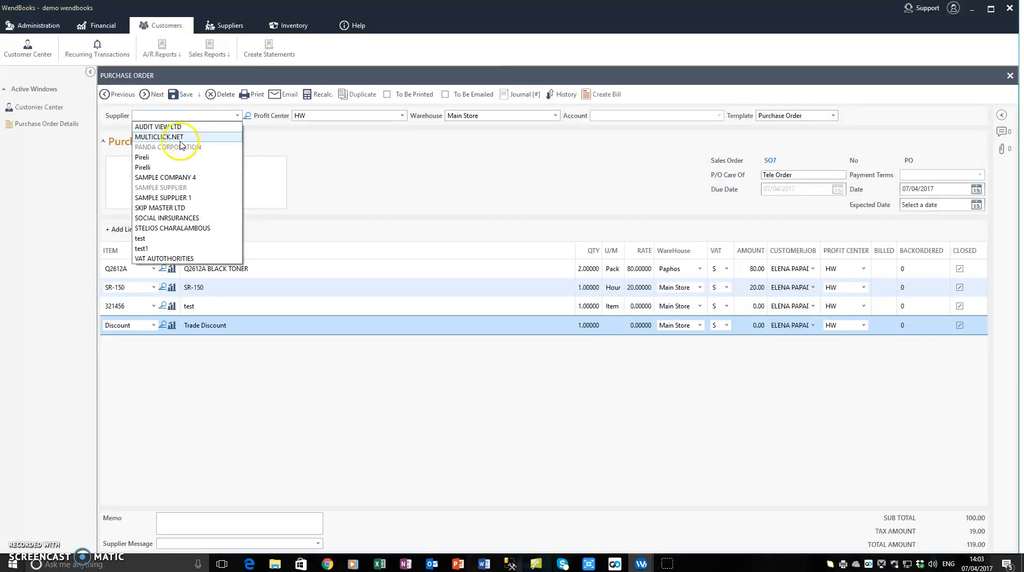
{"action": "left_click", "coordinate": [169, 197]}
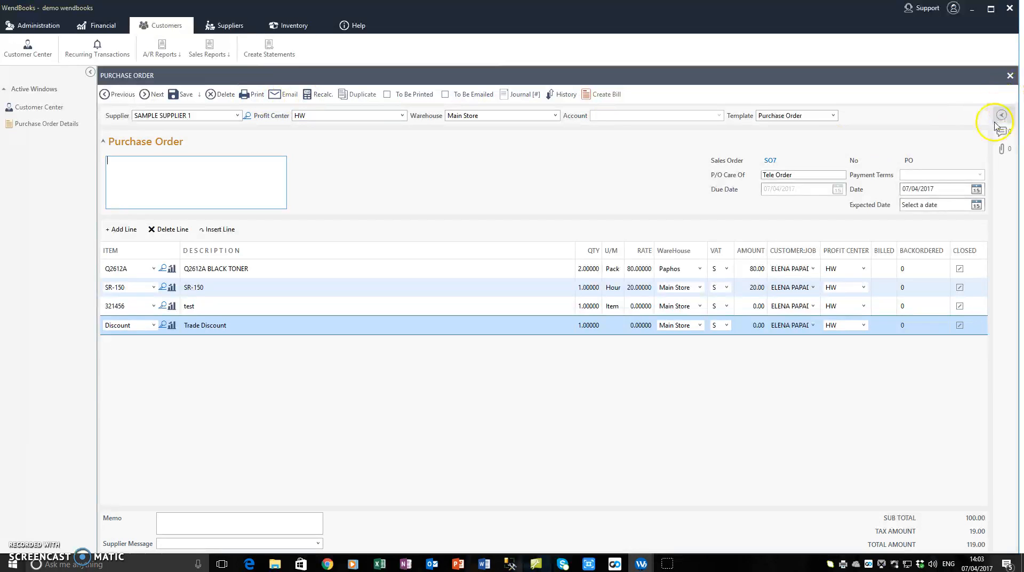
{"action": "left_click", "coordinate": [1010, 76]}
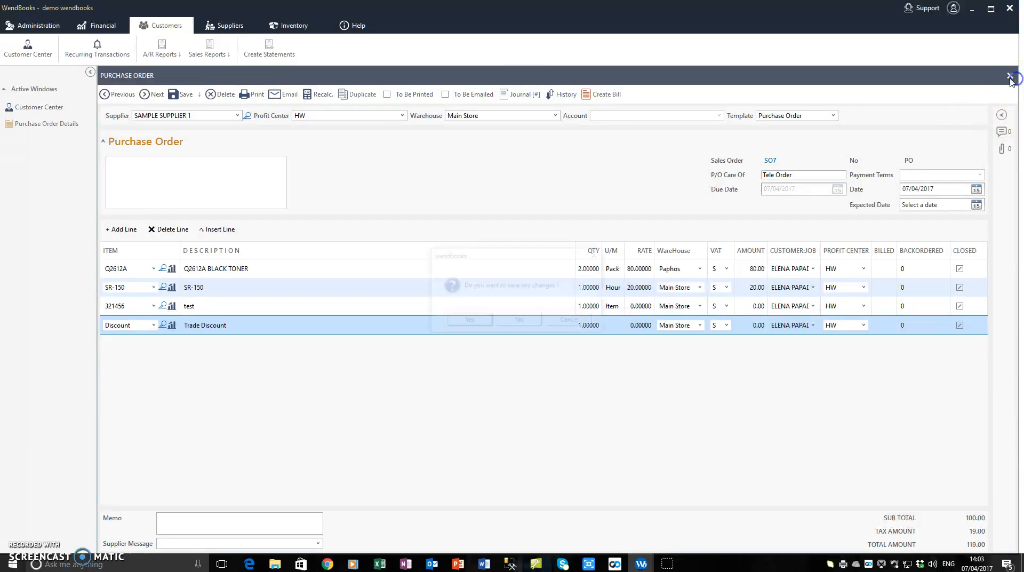
{"action": "left_click", "coordinate": [520, 320]}
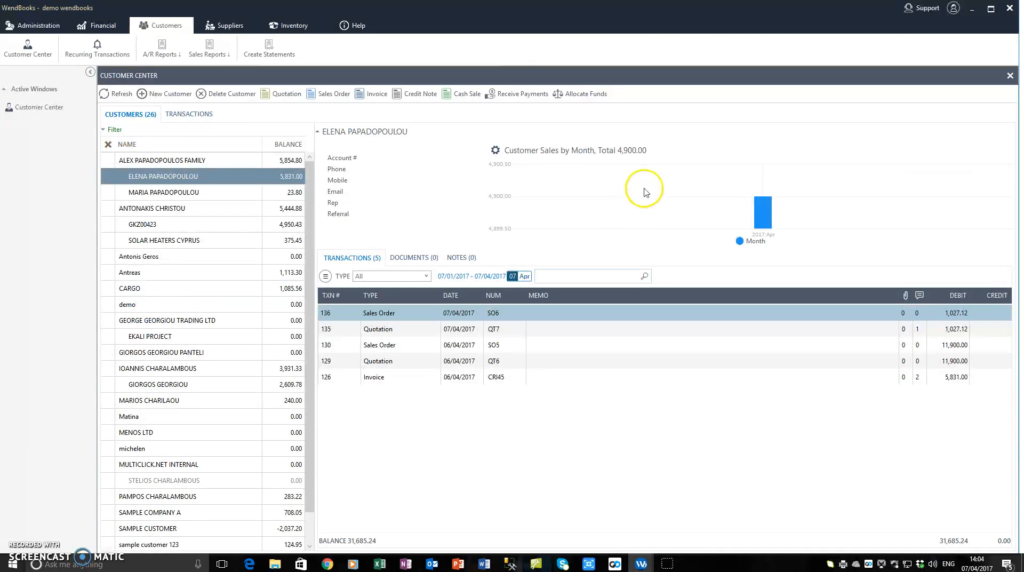
Step: Open the sales order with ship date 14/04/2017 from the customer center's list of sales order transactions
{"action": "left_click", "coordinate": [196, 113]}
{"action": "left_click", "coordinate": [120, 196]}
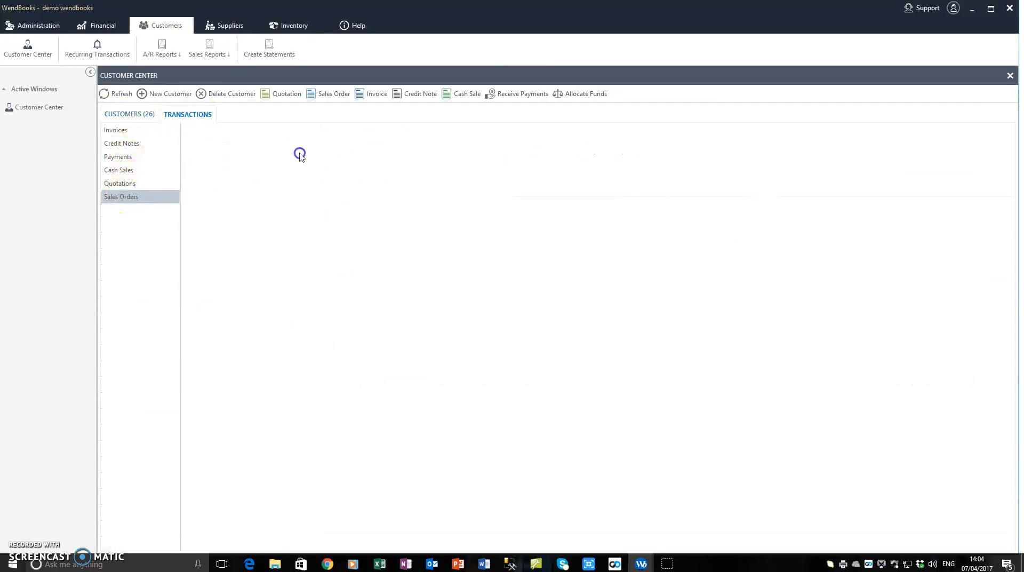
{"action": "double_click", "coordinate": [259, 174]}
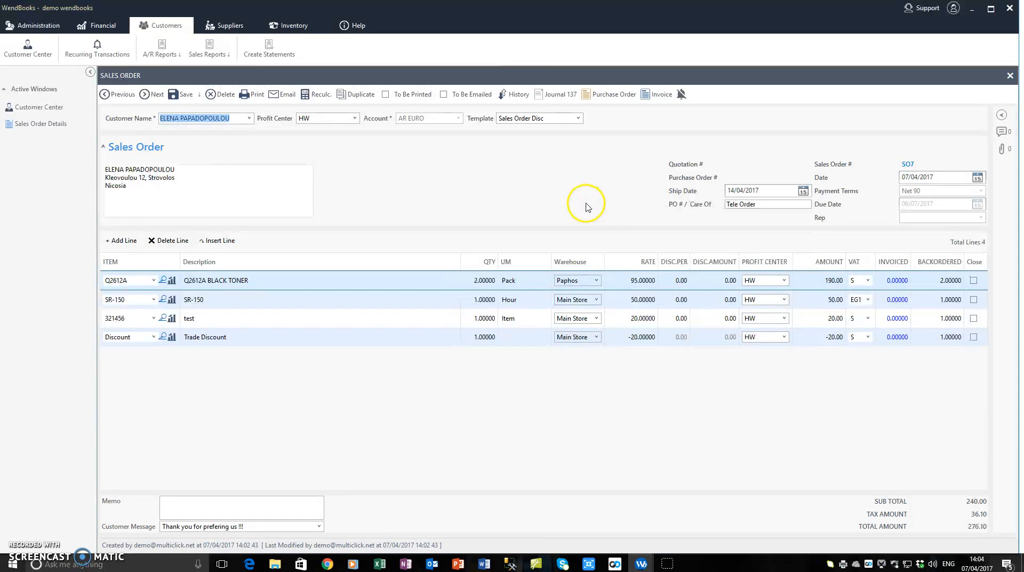
{"action": "left_click", "coordinate": [278, 186]}
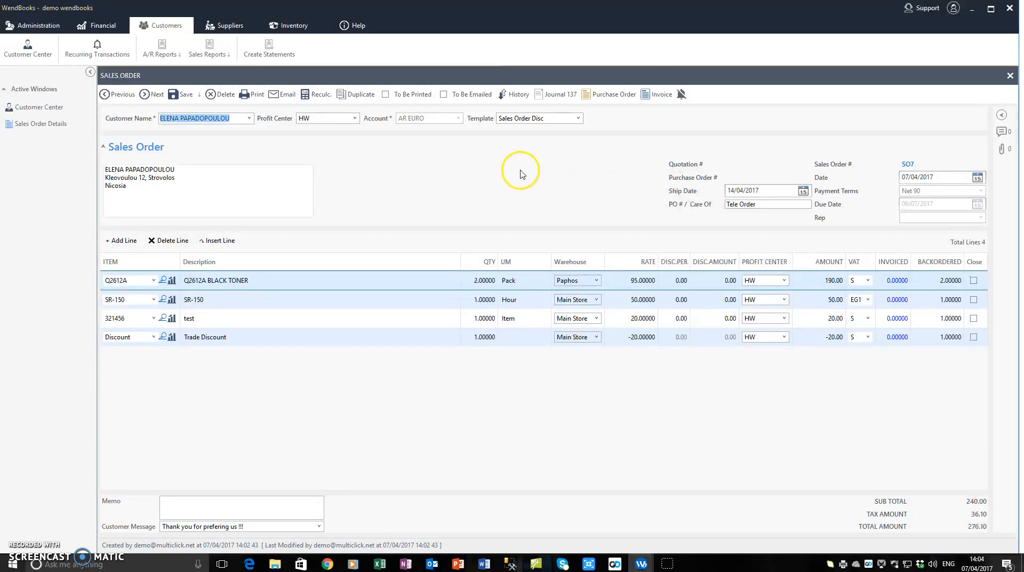
Step: Open the sales order's recurring transaction settings and cancel them without a schedule, answering Yes to saving changes
{"action": "left_click", "coordinate": [682, 95]}
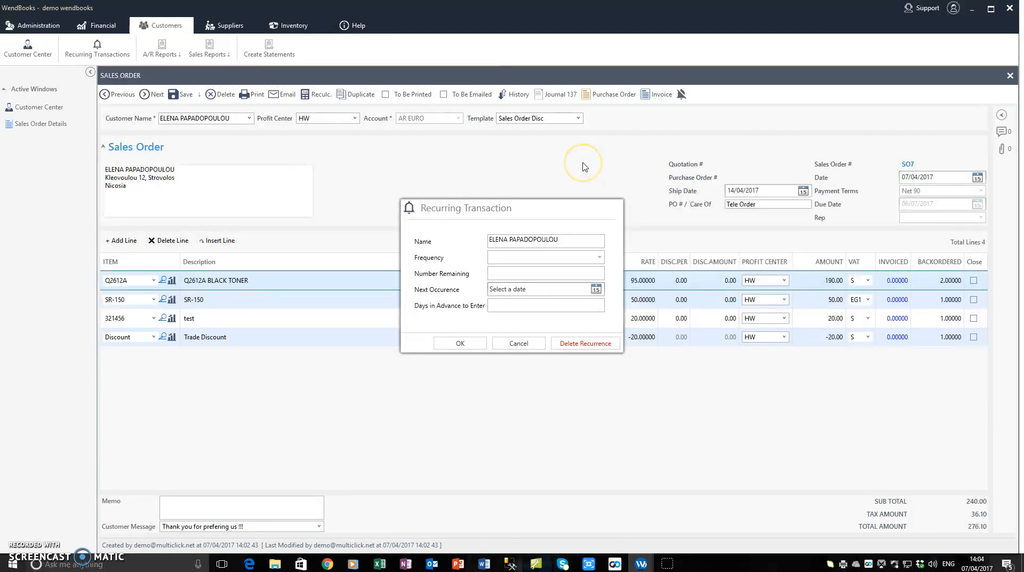
{"action": "left_click", "coordinate": [518, 343]}
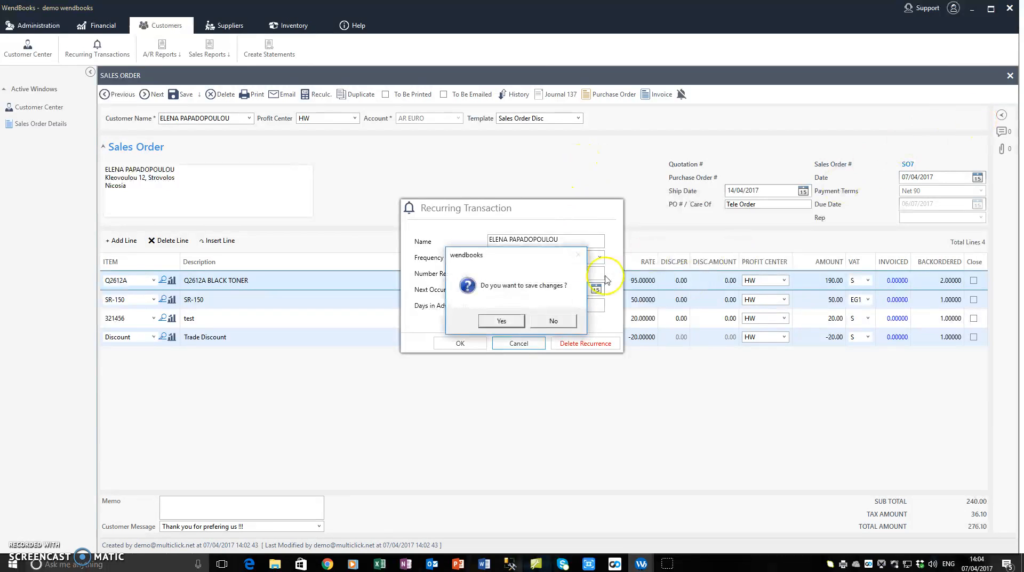
{"action": "left_click", "coordinate": [501, 321]}
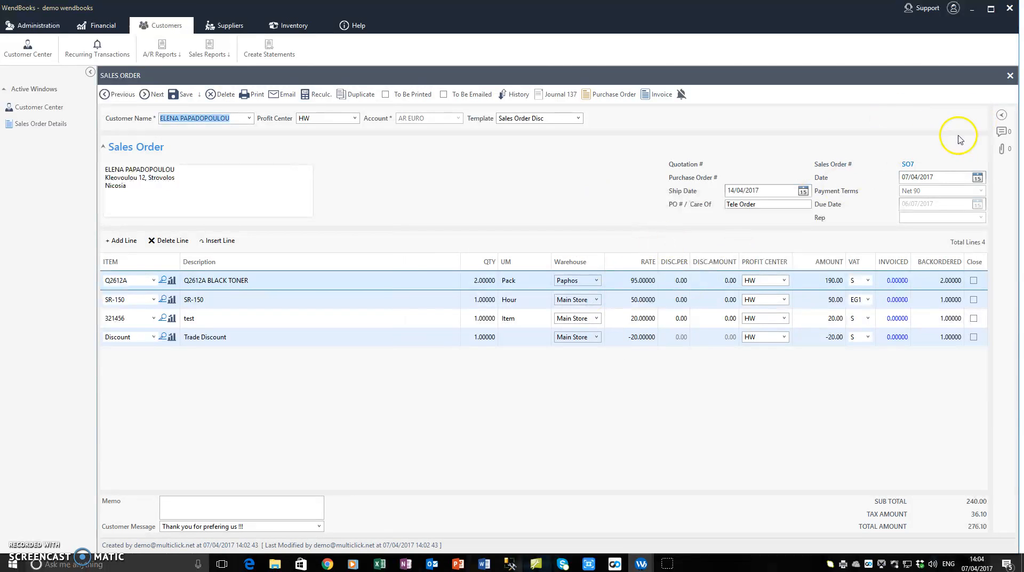
Step: View the notes section in the sales order's side details and collapse the details again
{"action": "left_click", "coordinate": [1002, 117]}
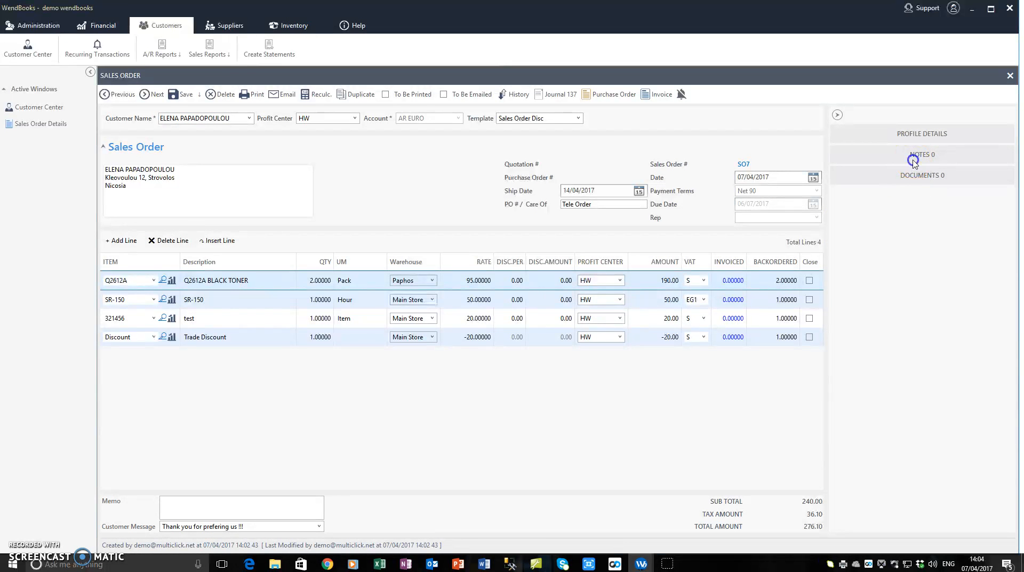
{"action": "left_click", "coordinate": [913, 156]}
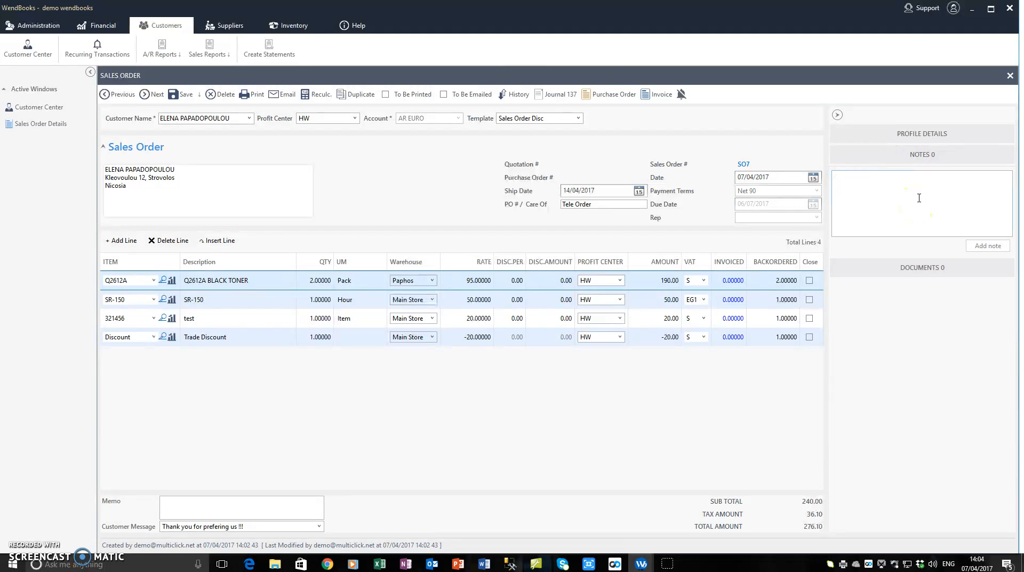
{"action": "left_click", "coordinate": [837, 114]}
{"action": "left_click", "coordinate": [284, 192]}
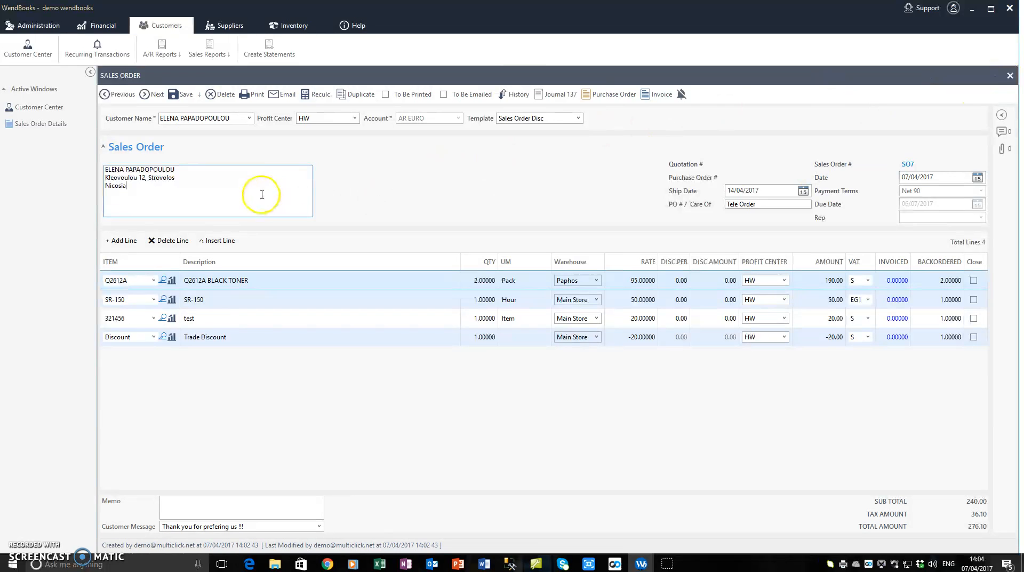
Step: Close the sales order and examine the sales orders list with its Opened filter and date range options
{"action": "left_click", "coordinate": [1010, 76]}
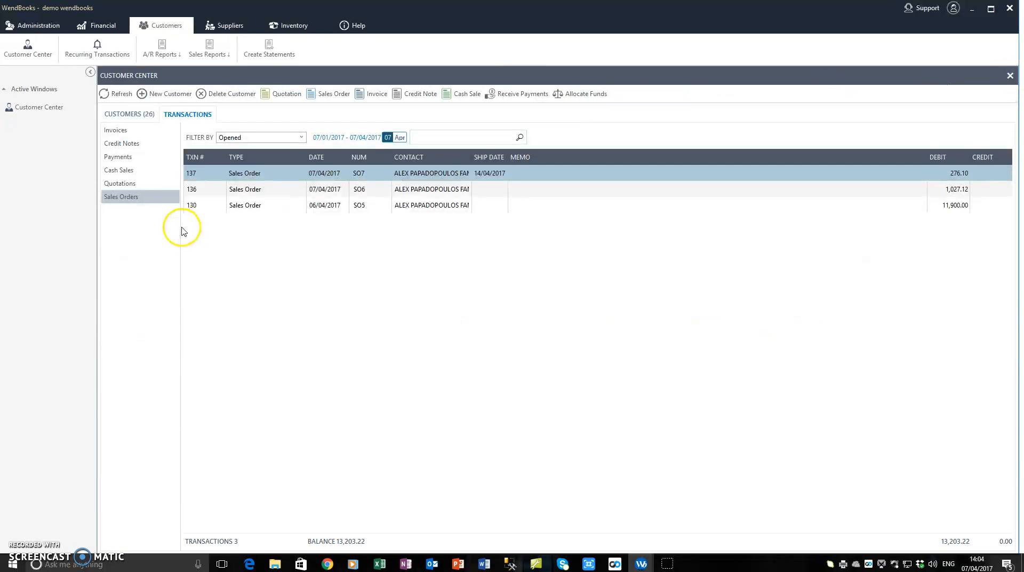
{"action": "left_click", "coordinate": [133, 115]}
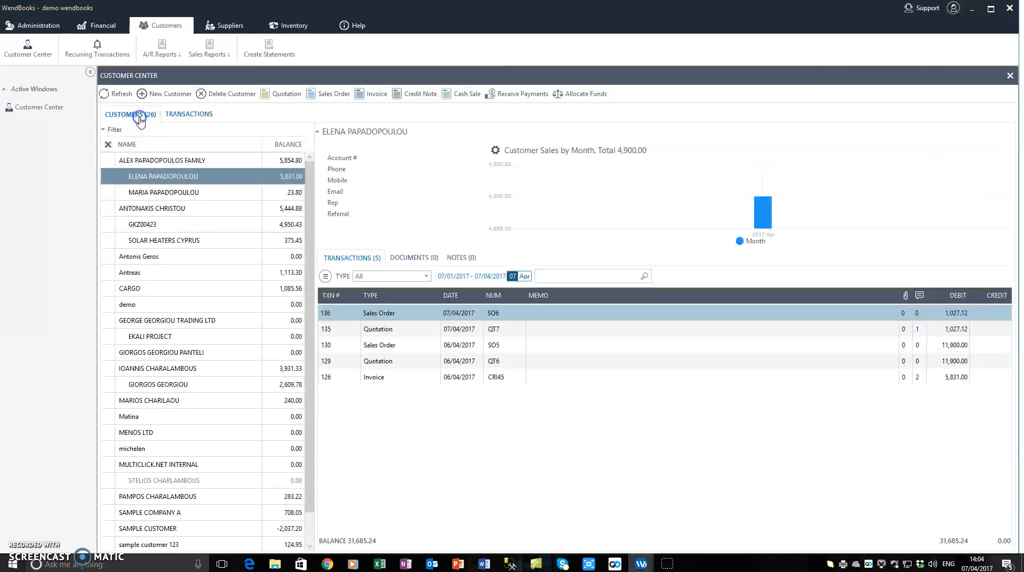
{"action": "left_click", "coordinate": [181, 115]}
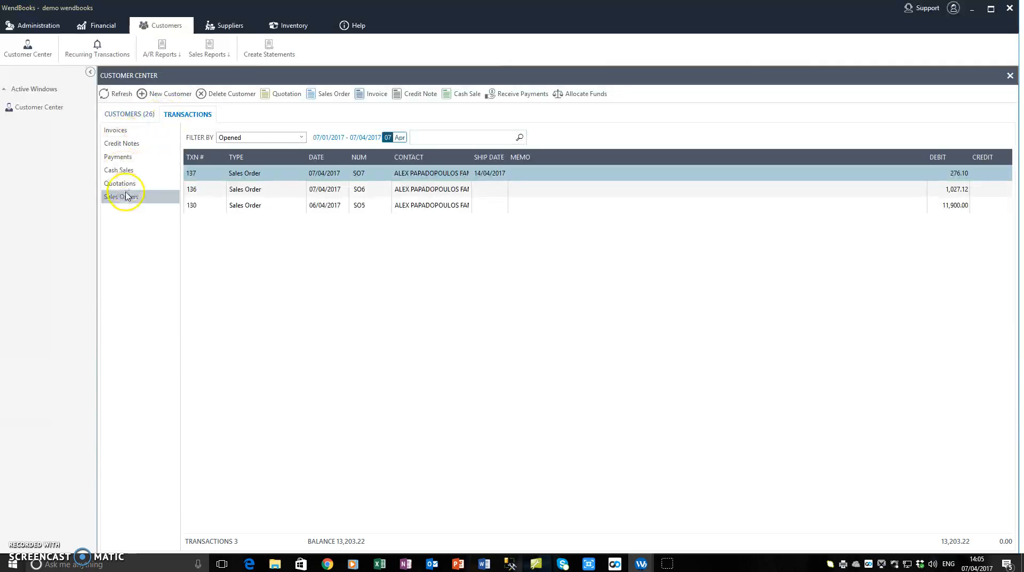
{"action": "left_click", "coordinate": [299, 137]}
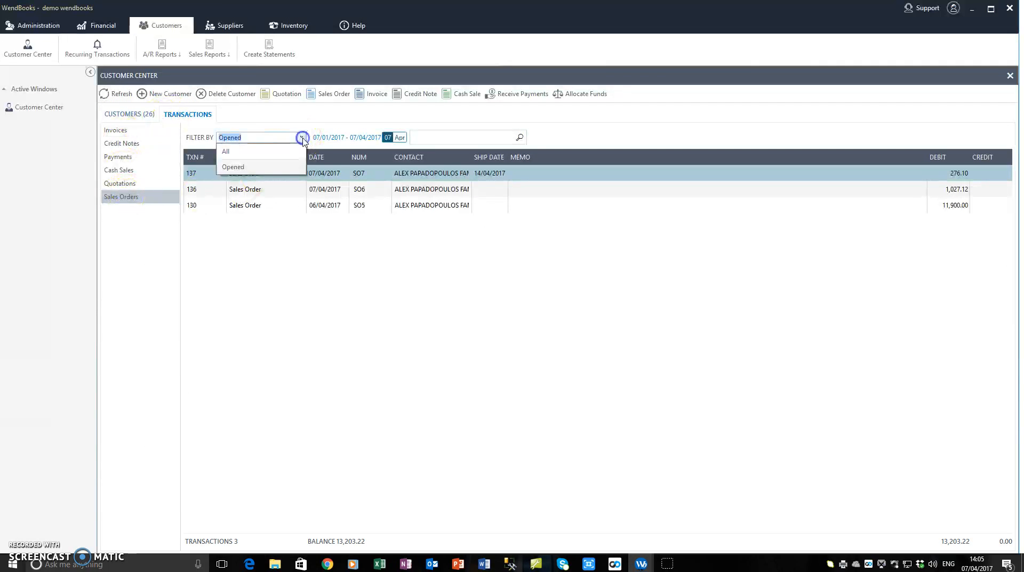
{"action": "left_click", "coordinate": [270, 165]}
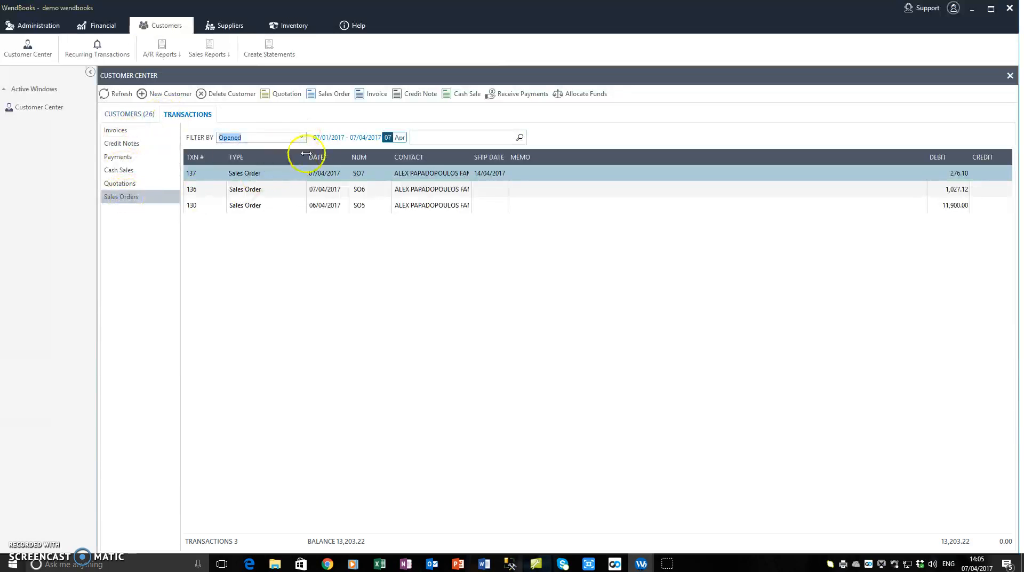
{"action": "left_click", "coordinate": [334, 138]}
{"action": "left_click", "coordinate": [338, 326]}
{"action": "left_click", "coordinate": [440, 324]}
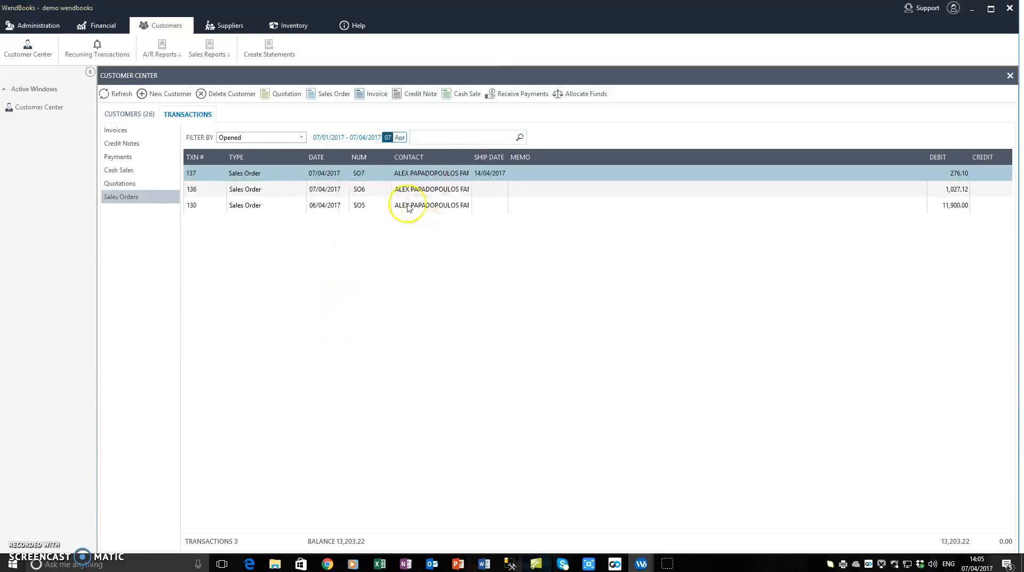
Step: Reopen the sales order with ship date 14/04/2017 and create an invoice from it
{"action": "left_click", "coordinate": [328, 176]}
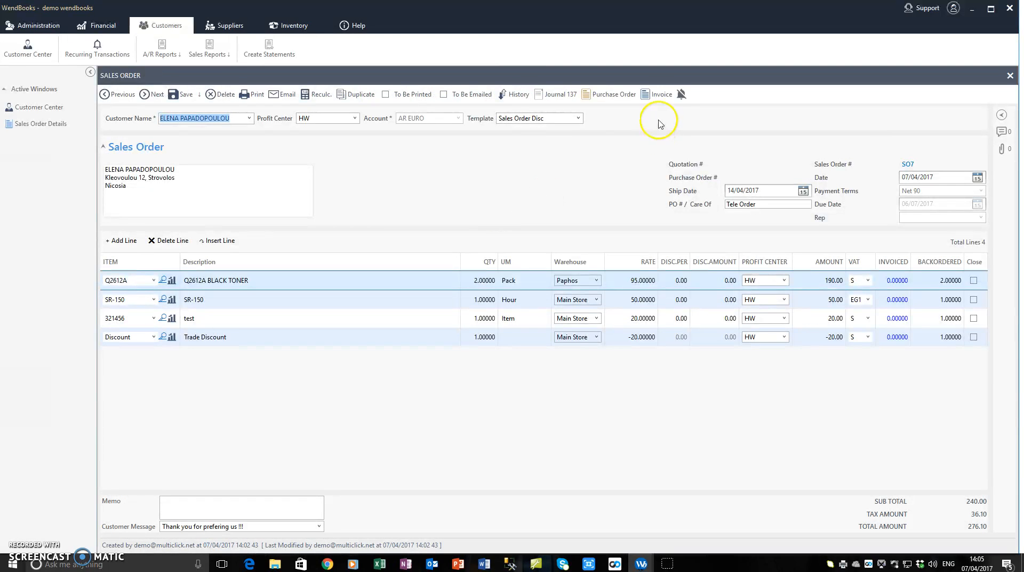
{"action": "left_click", "coordinate": [659, 96]}
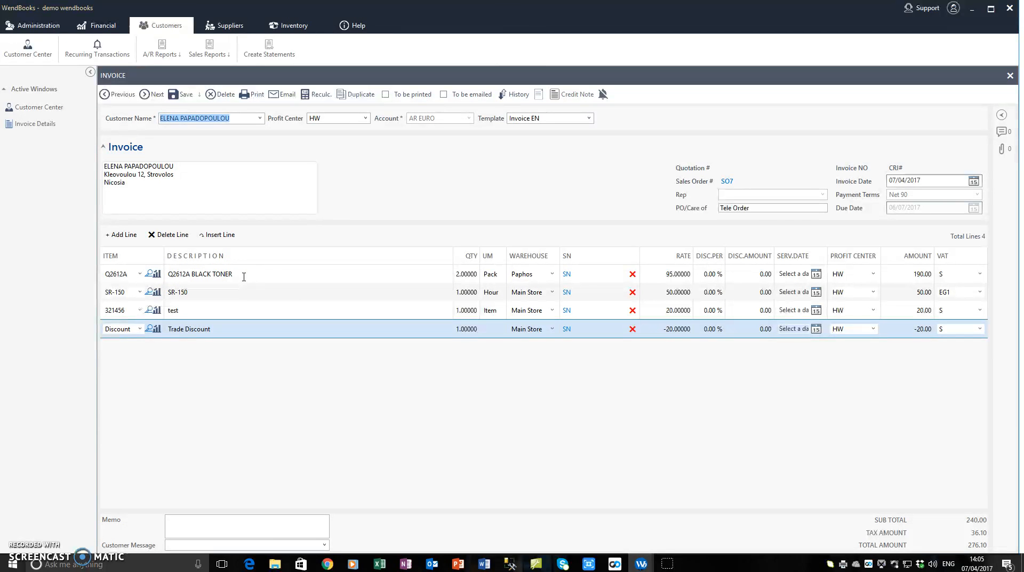
Step: Set the quantity of the Q2612A BLACK TONER line on the invoice to 1
{"action": "left_click", "coordinate": [248, 274]}
{"action": "left_click", "coordinate": [457, 276]}
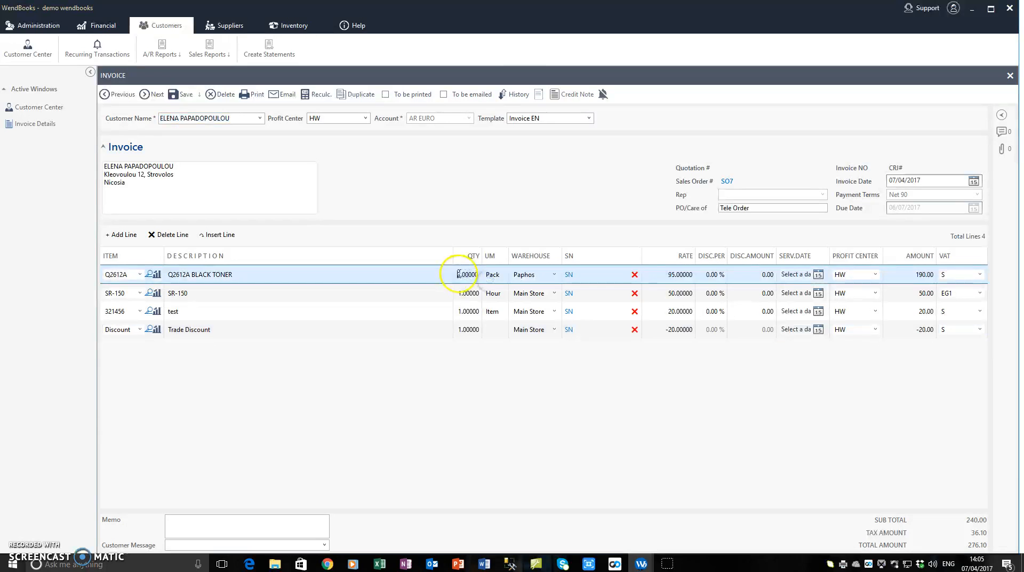
{"action": "key", "text": "BackSpace"}
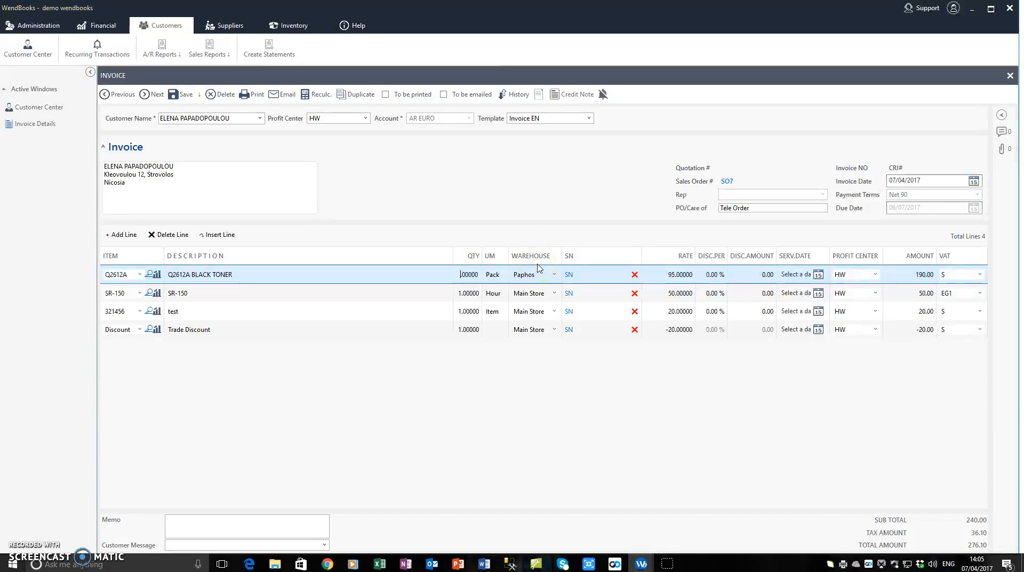
{"action": "key", "text": "Down"}
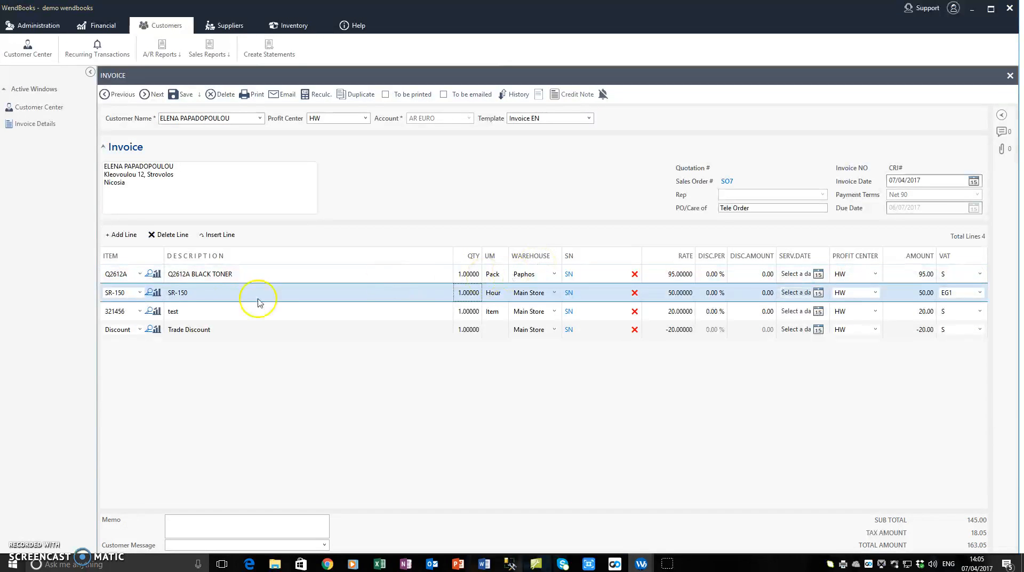
Step: Delete the SR-150 and test lines from the invoice and save it
{"action": "left_click", "coordinate": [220, 295]}
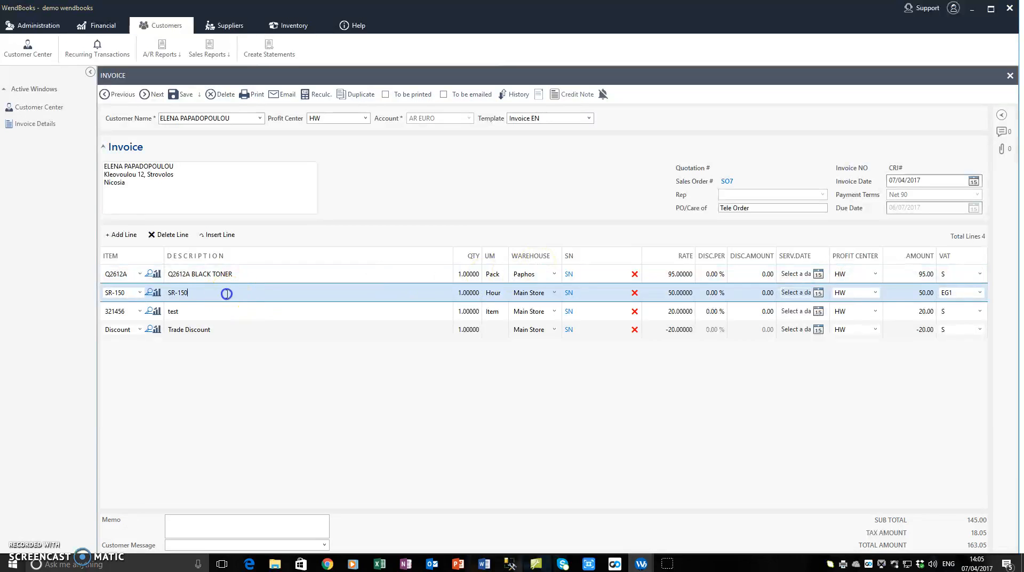
{"action": "left_click", "coordinate": [171, 237]}
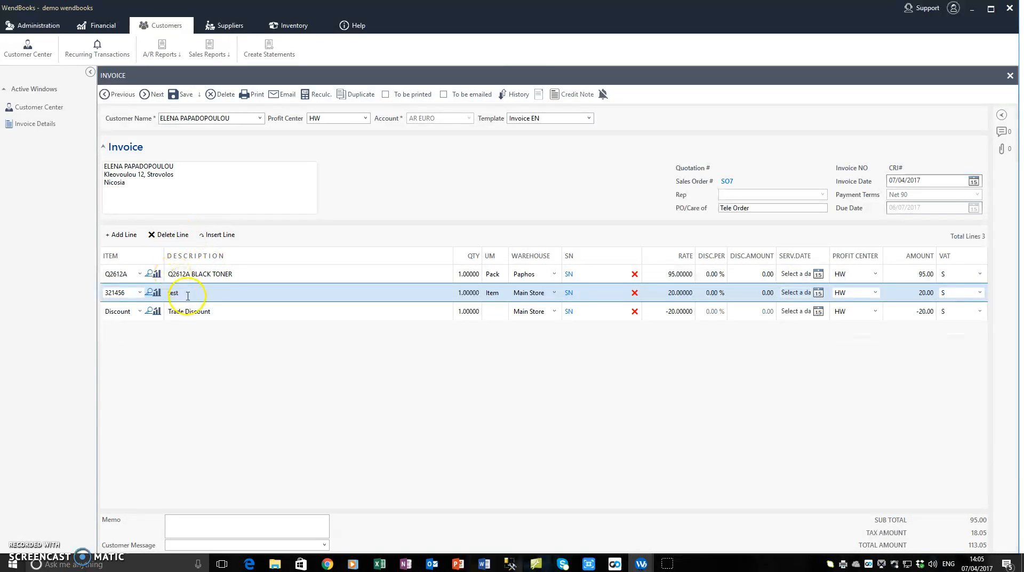
{"action": "left_click", "coordinate": [163, 234]}
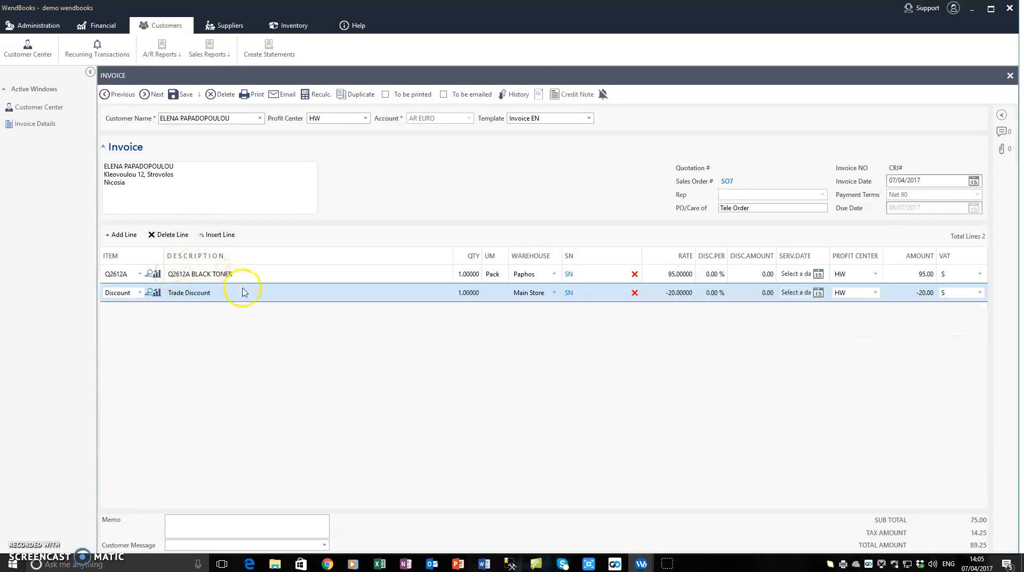
{"action": "left_click", "coordinate": [258, 212]}
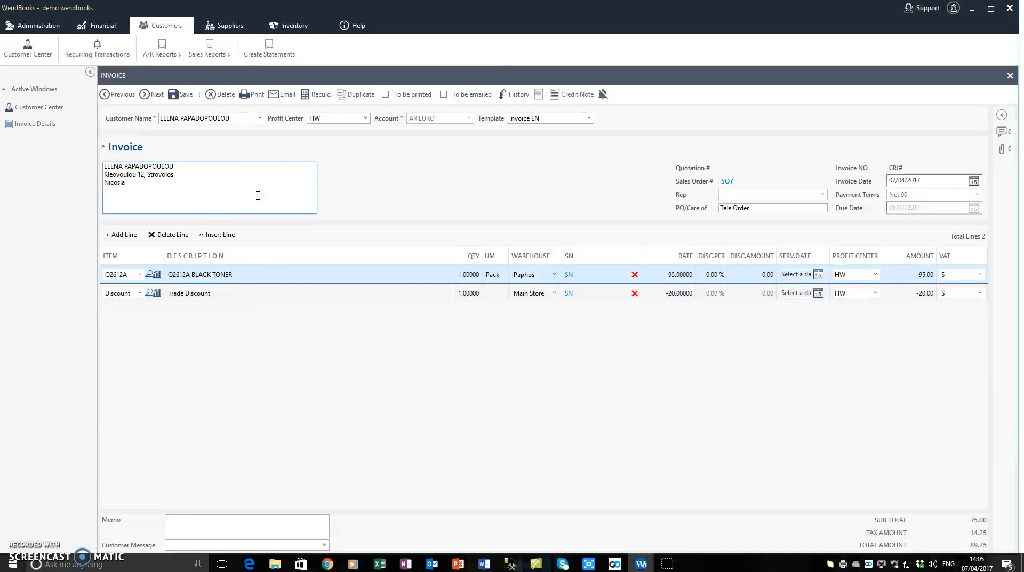
{"action": "left_click", "coordinate": [174, 96]}
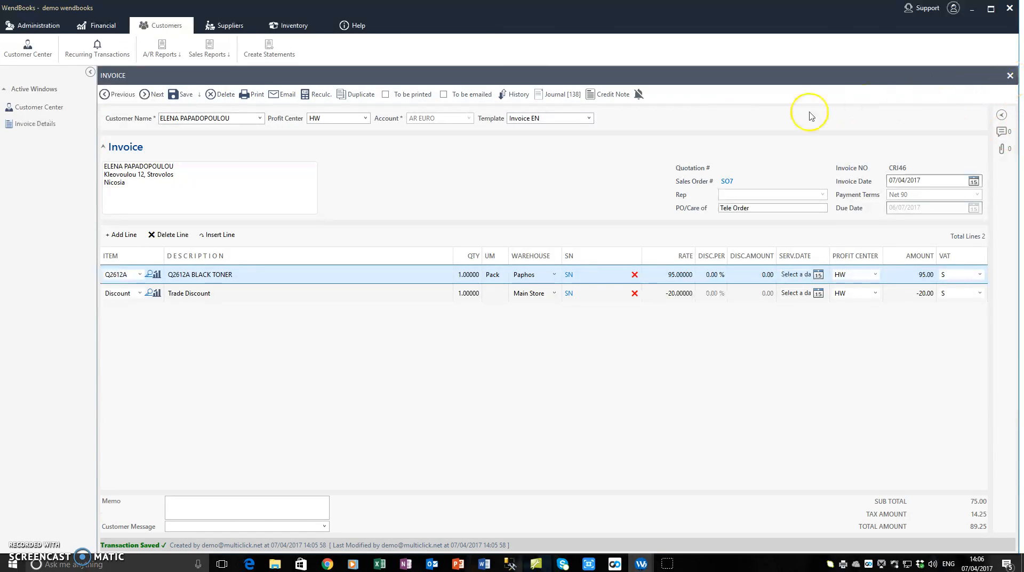
Step: Open the linked sales order, view the invoice behind the Q2612A line's invoiced quantity, and close that invoice
{"action": "left_click", "coordinate": [728, 182]}
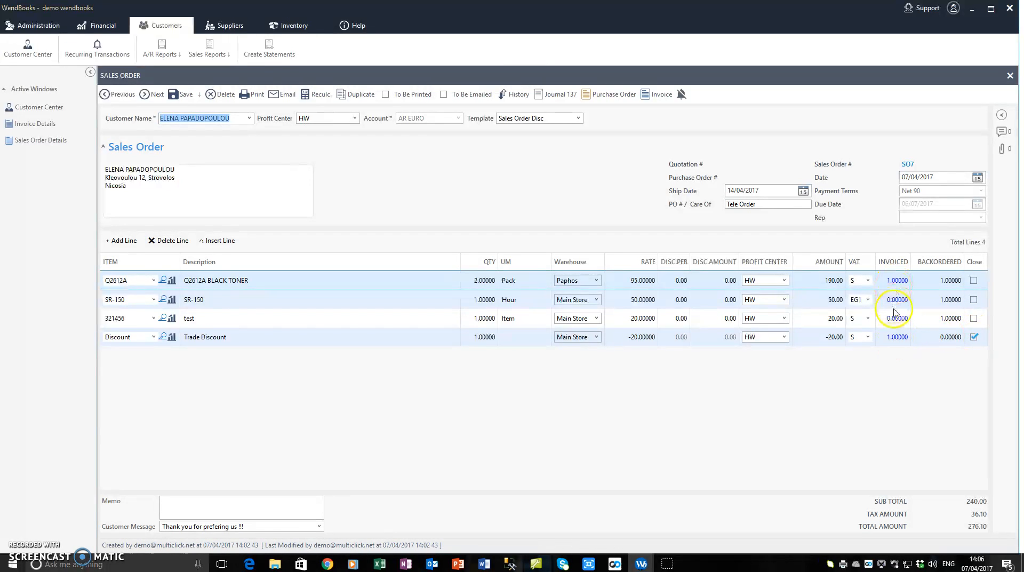
{"action": "left_click", "coordinate": [897, 281]}
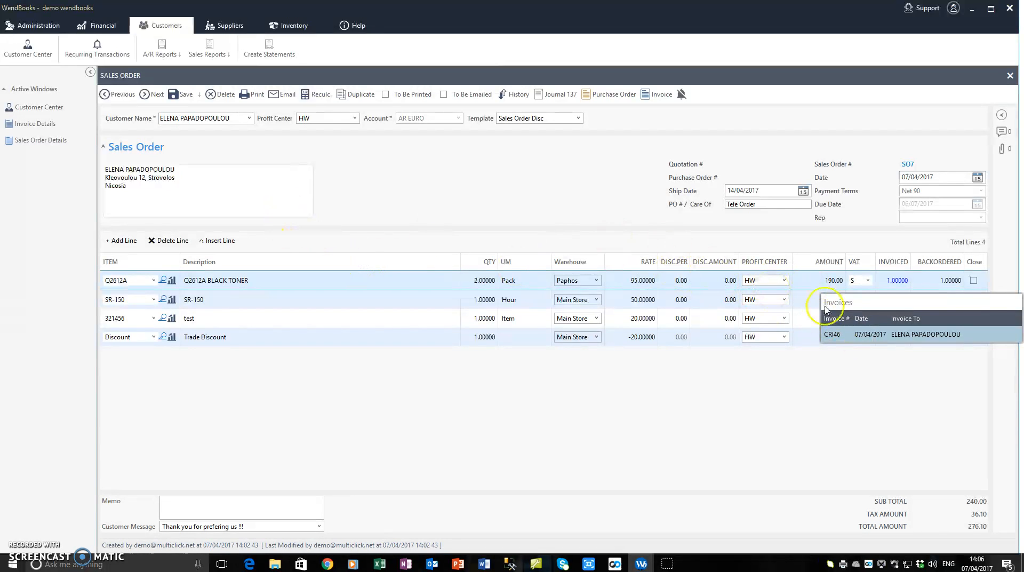
{"action": "left_click", "coordinate": [885, 335]}
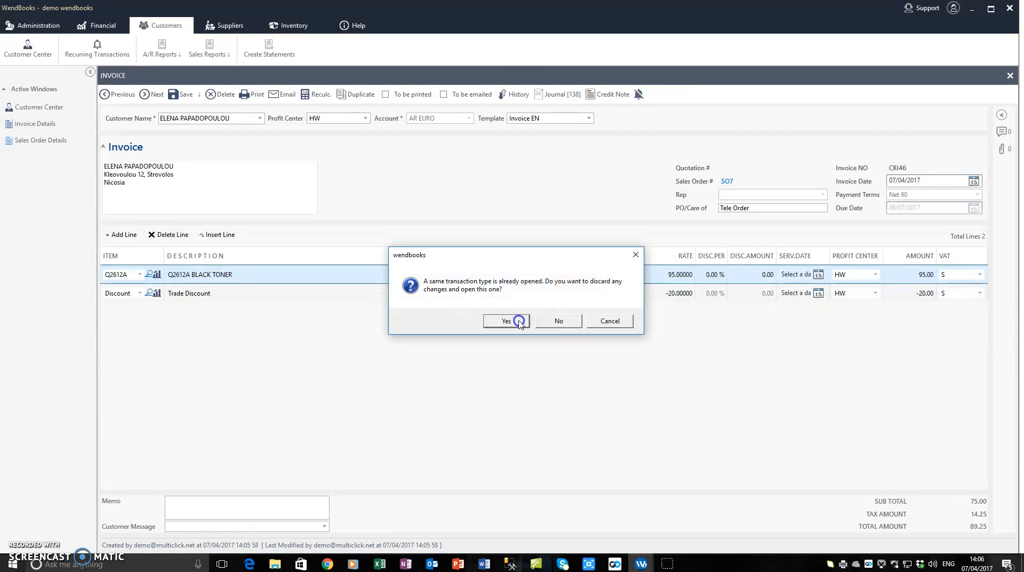
{"action": "left_click", "coordinate": [559, 322]}
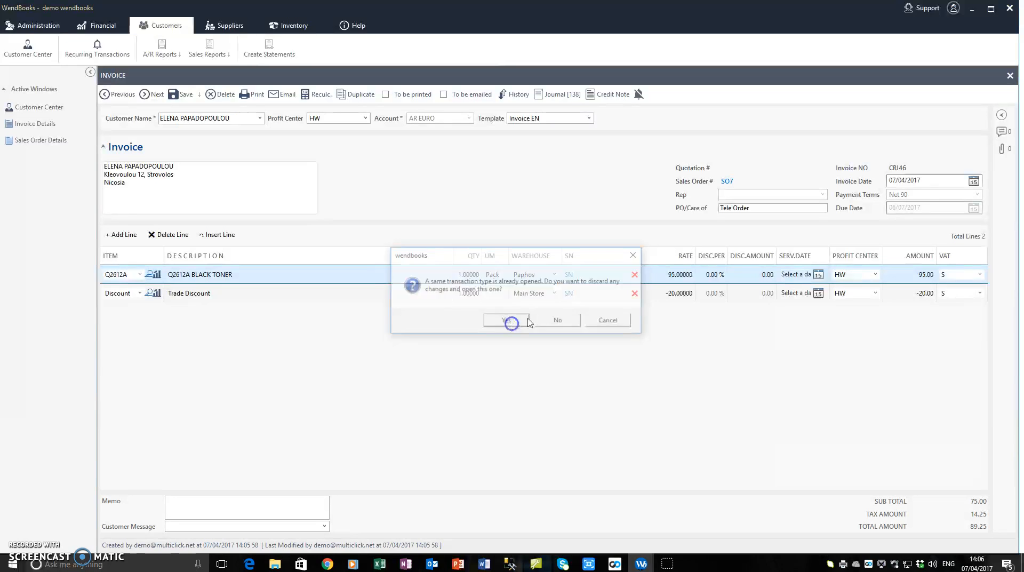
{"action": "left_click", "coordinate": [1010, 76]}
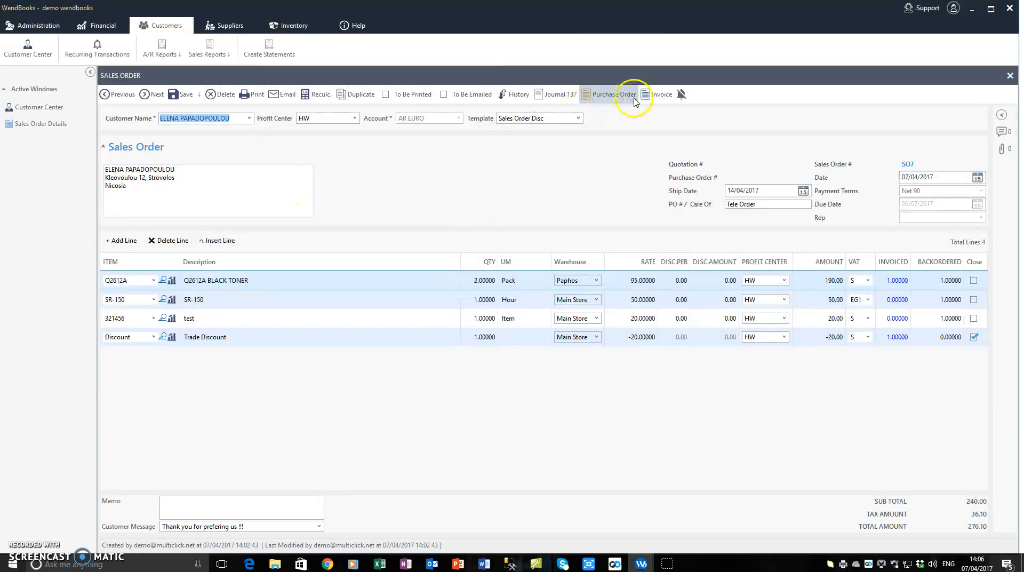
Step: Create a second invoice from the sales order for the remaining toner, SR-150 and test quantities, and save it
{"action": "left_click", "coordinate": [657, 95]}
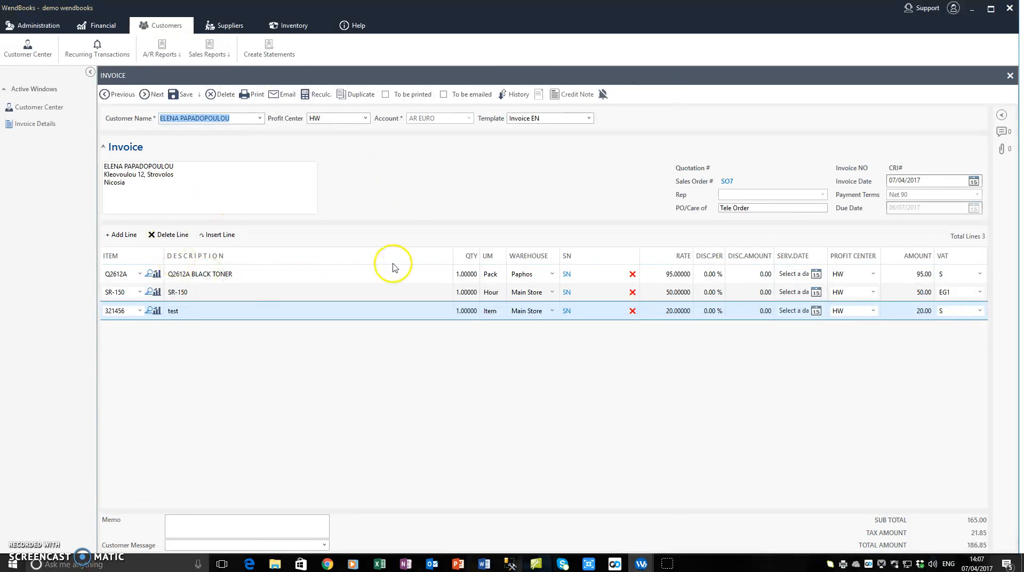
{"action": "left_click", "coordinate": [260, 275]}
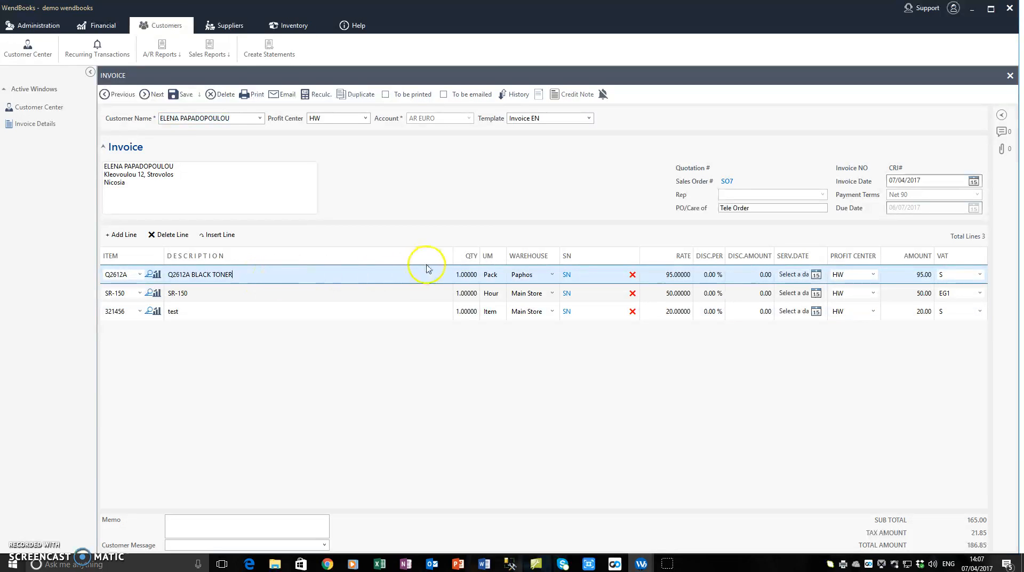
{"action": "left_click", "coordinate": [356, 292]}
{"action": "left_click", "coordinate": [350, 308]}
{"action": "left_click", "coordinate": [350, 294]}
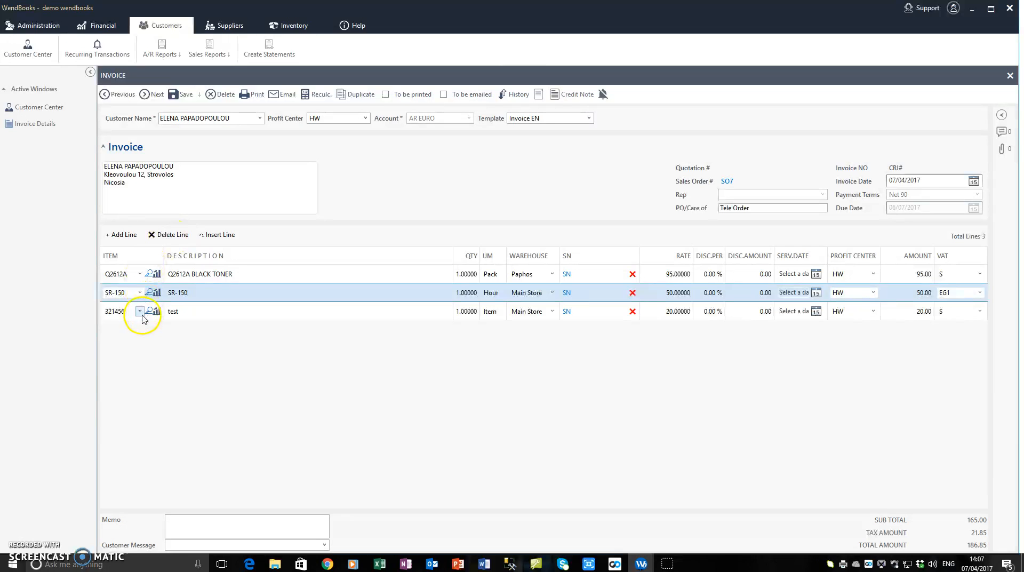
{"action": "left_click", "coordinate": [218, 295]}
{"action": "left_click", "coordinate": [193, 291]}
{"action": "left_click", "coordinate": [206, 292]}
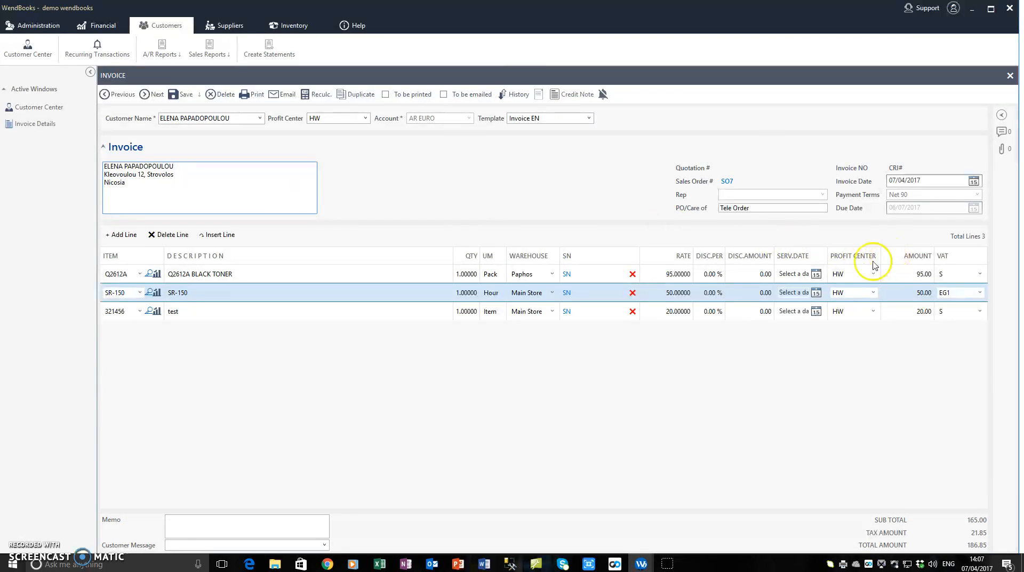
{"action": "left_click", "coordinate": [181, 95]}
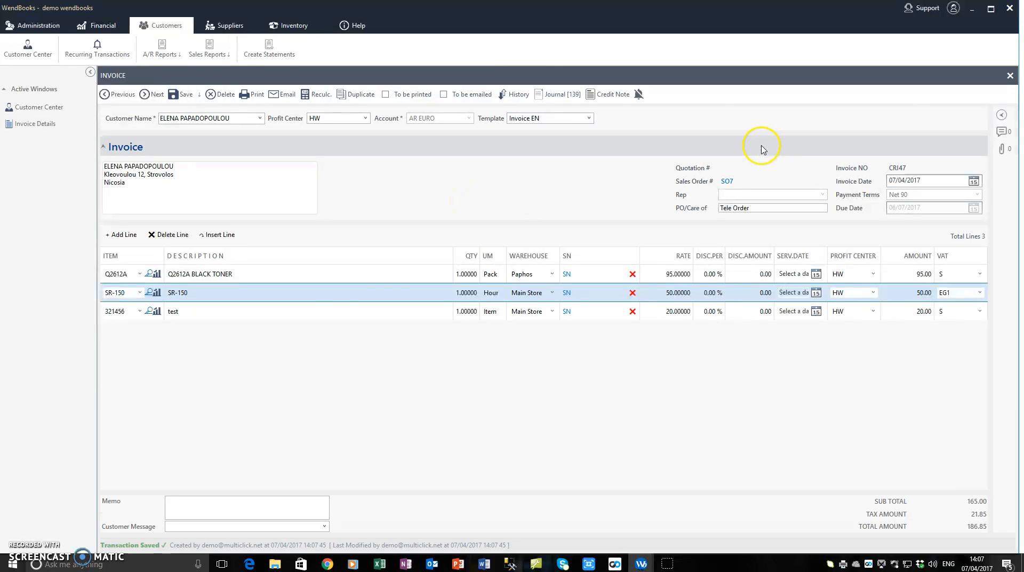
Step: Open the linked sales order from the invoice and examine which invoices cover the invoiced quantities of its lines
{"action": "left_click", "coordinate": [730, 181]}
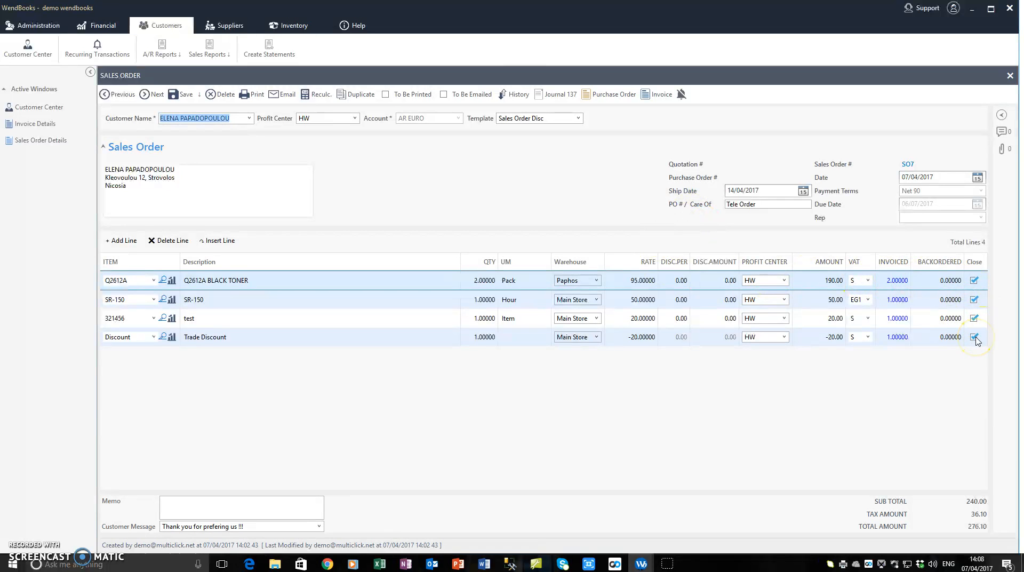
{"action": "left_click", "coordinate": [896, 320]}
{"action": "left_click", "coordinate": [898, 297]}
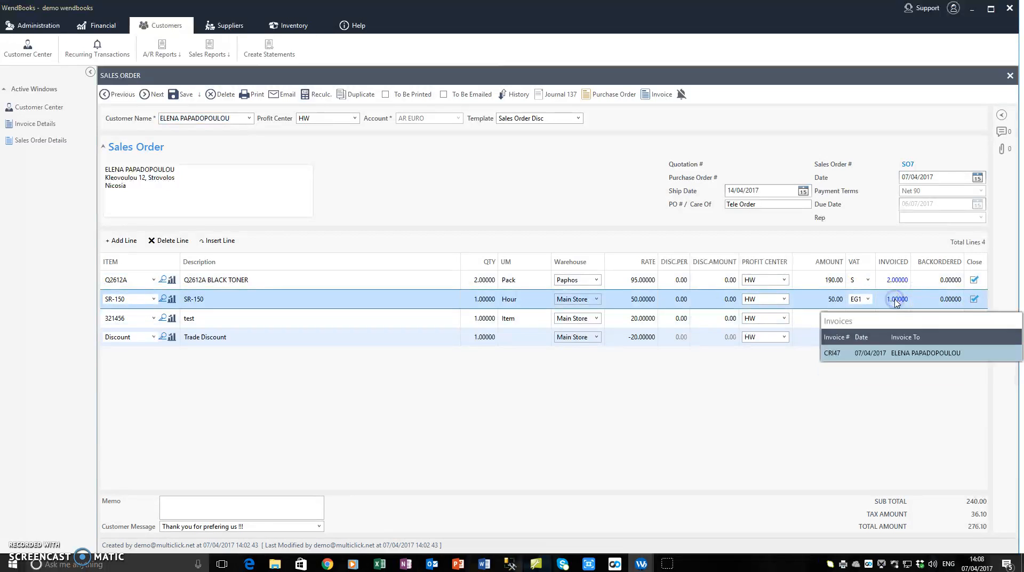
{"action": "left_click", "coordinate": [898, 281]}
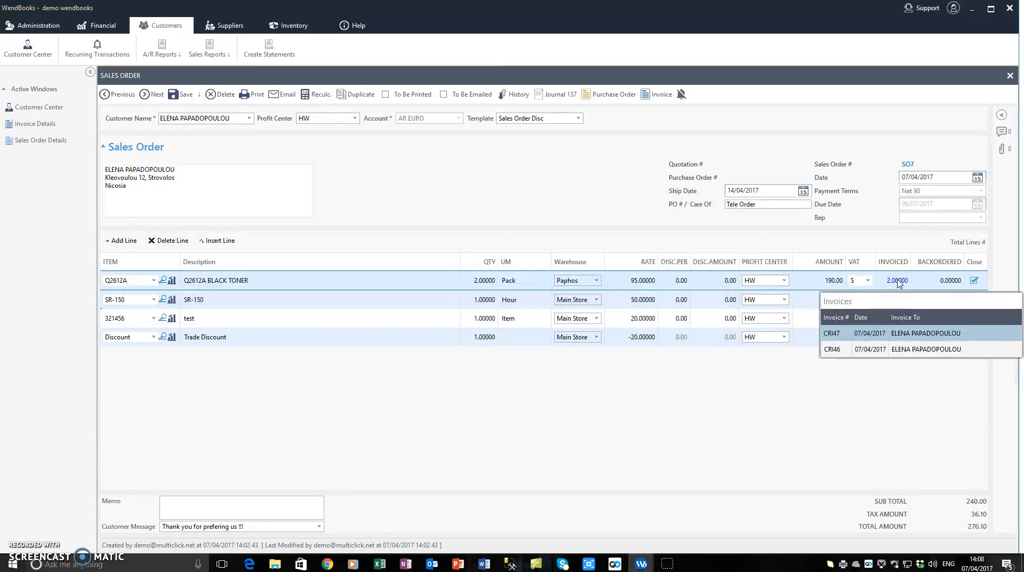
{"action": "left_click", "coordinate": [899, 281]}
{"action": "left_click", "coordinate": [373, 192]}
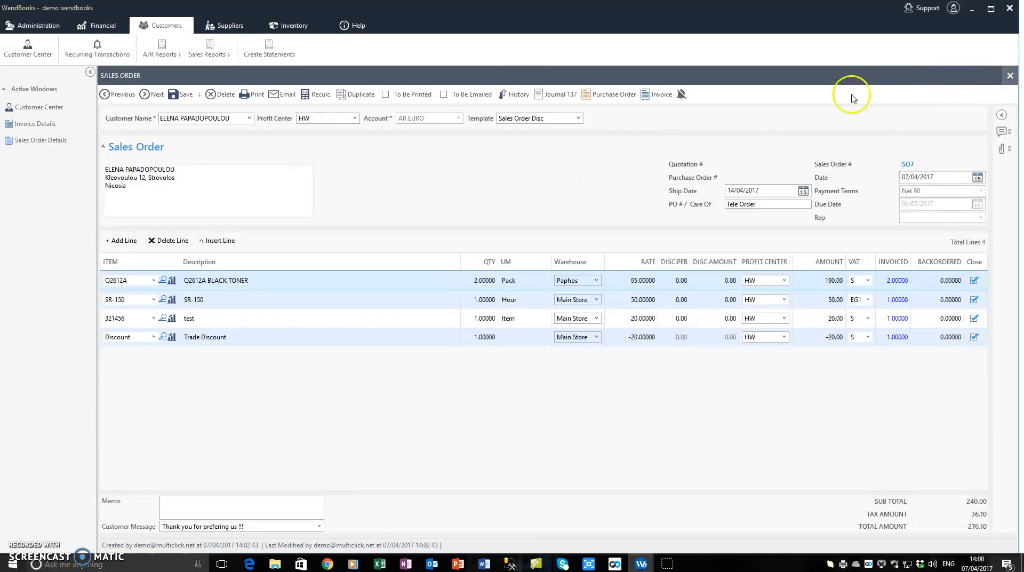
Step: Close the sales order and the invoice, and refresh the list of opened sales orders
{"action": "left_click", "coordinate": [1010, 79]}
{"action": "left_click", "coordinate": [193, 116]}
{"action": "left_click", "coordinate": [114, 95]}
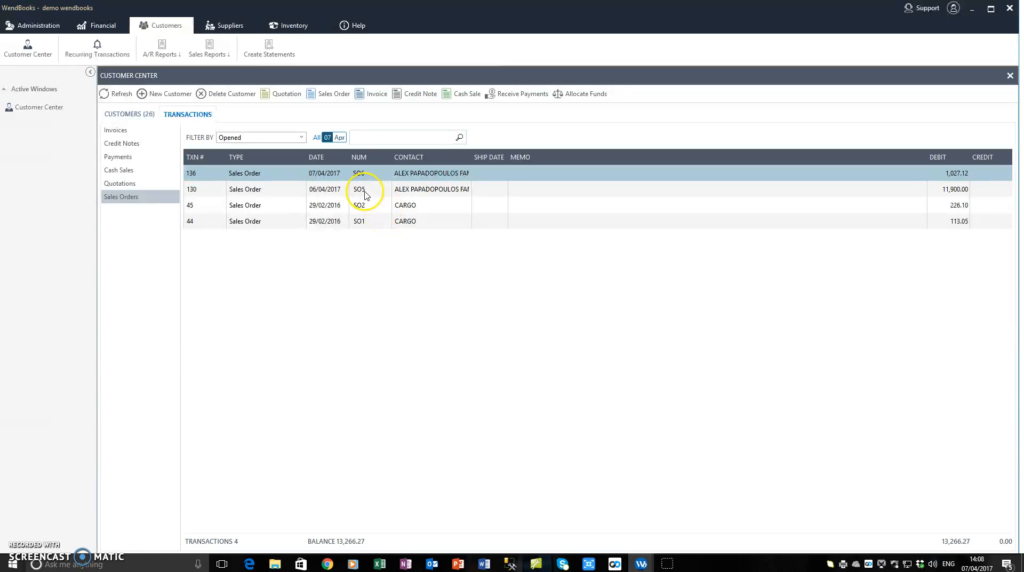
Step: Open the sales order dated 07/04/2017 and mark its Q2612A, service and SR-150 lines as closed
{"action": "left_click", "coordinate": [357, 174]}
{"action": "left_click", "coordinate": [500, 190]}
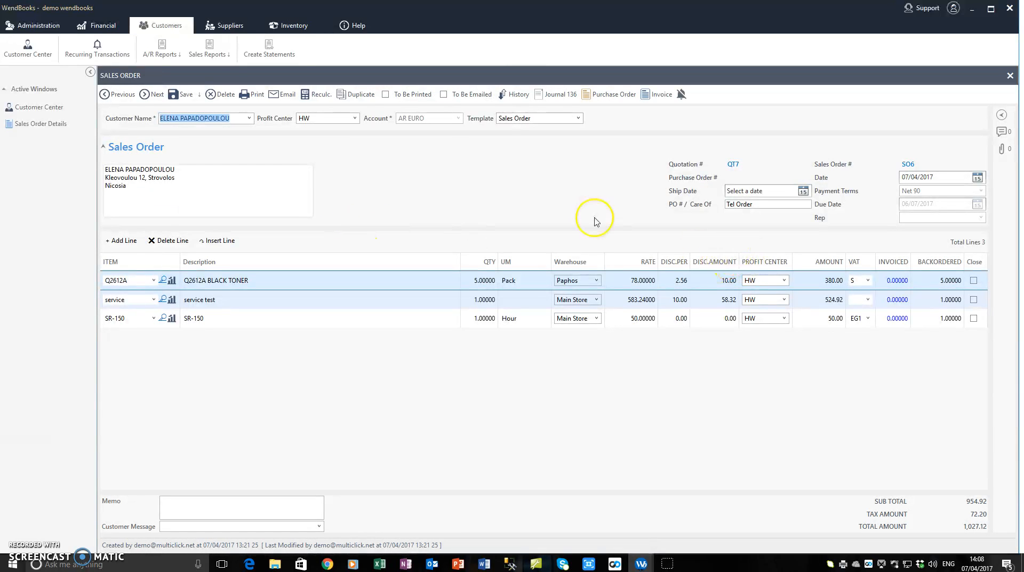
{"action": "left_click", "coordinate": [219, 177]}
{"action": "left_click", "coordinate": [973, 281]}
{"action": "left_click", "coordinate": [974, 300]}
{"action": "left_click", "coordinate": [974, 318]}
{"action": "left_click", "coordinate": [264, 181]}
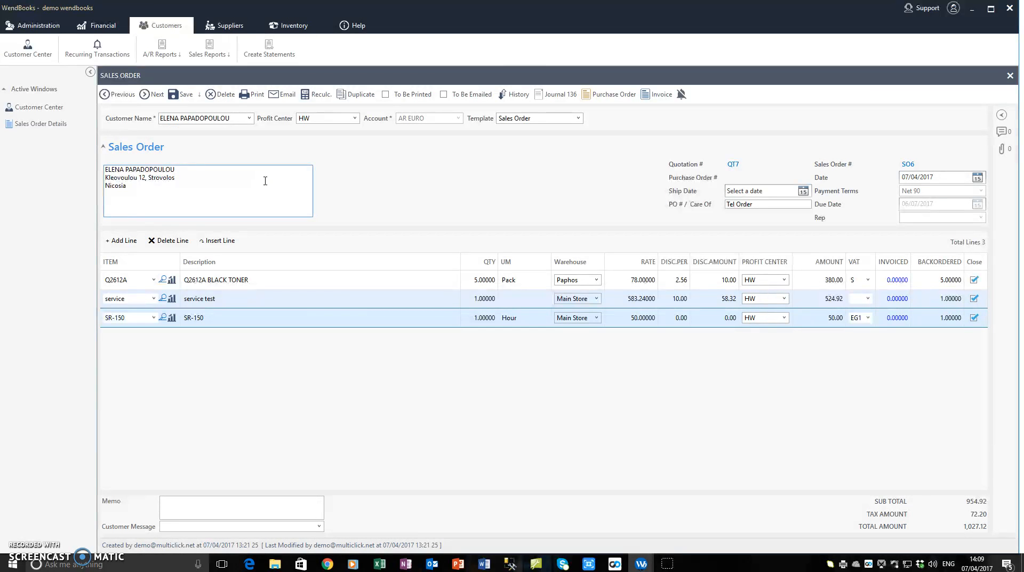
Step: View the notes section in the sales order's side details and close the order without saving changes
{"action": "left_click", "coordinate": [1002, 115]}
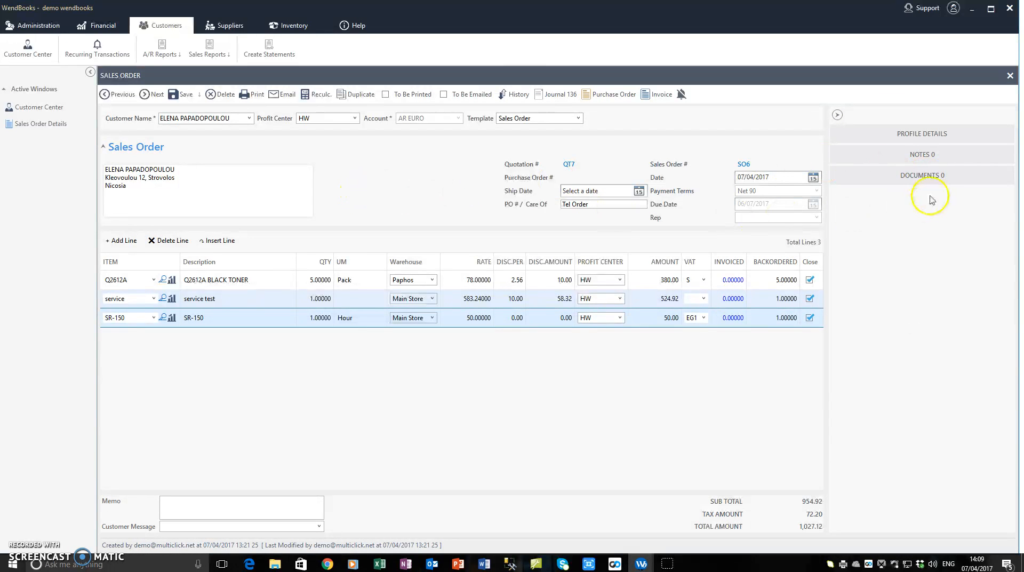
{"action": "left_click", "coordinate": [926, 155]}
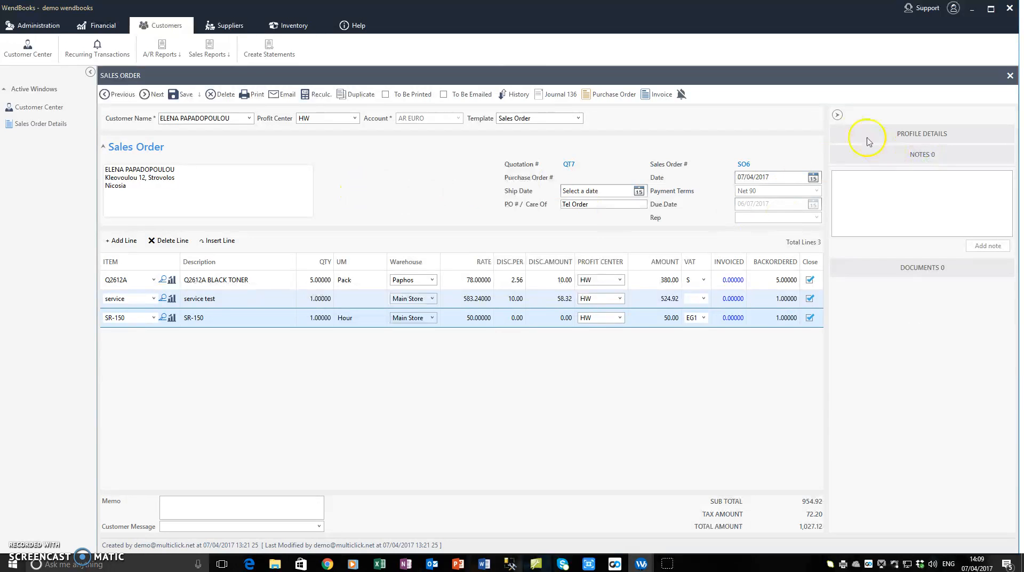
{"action": "left_click", "coordinate": [838, 116]}
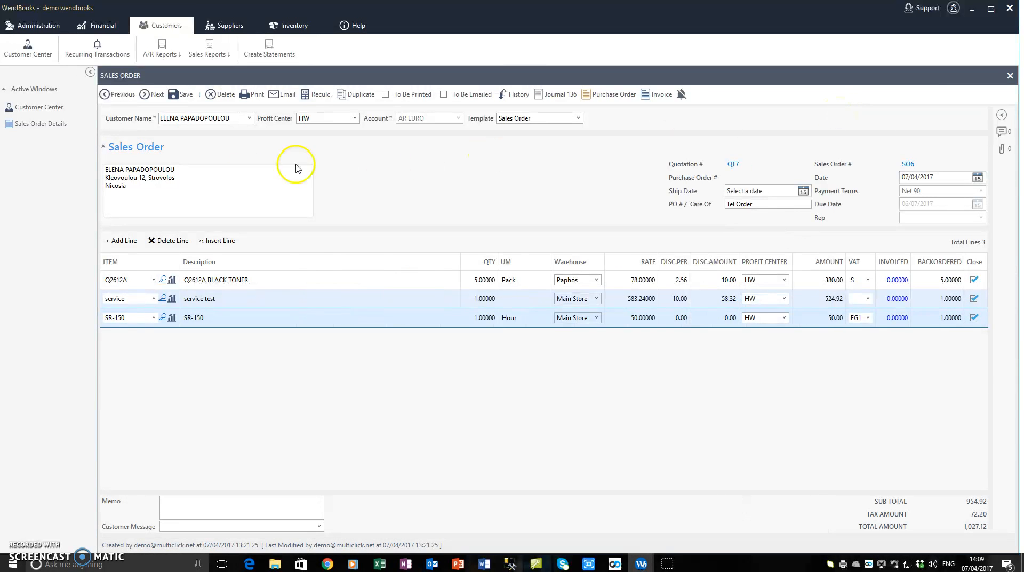
{"action": "left_click", "coordinate": [1009, 76]}
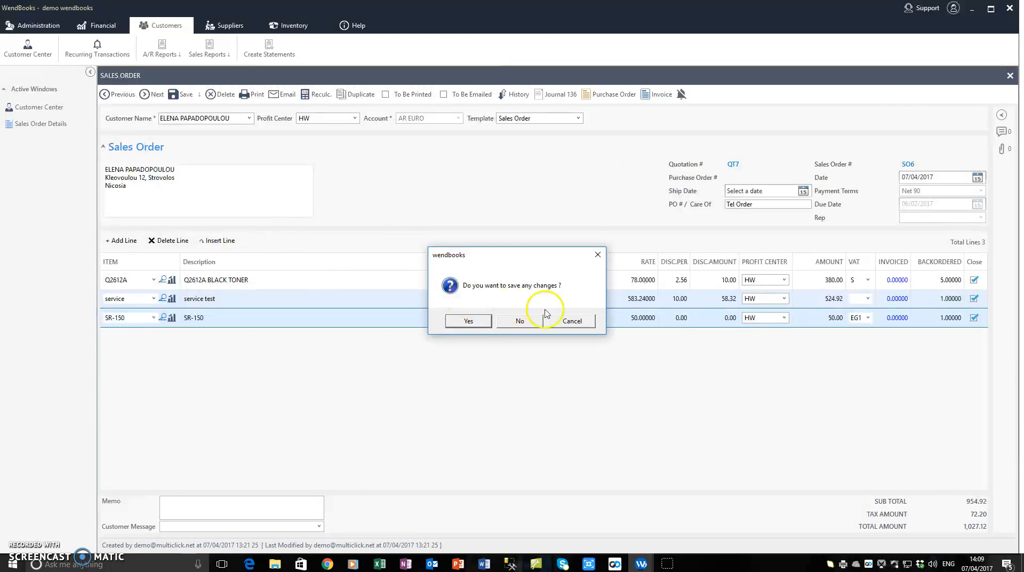
{"action": "left_click", "coordinate": [505, 320]}
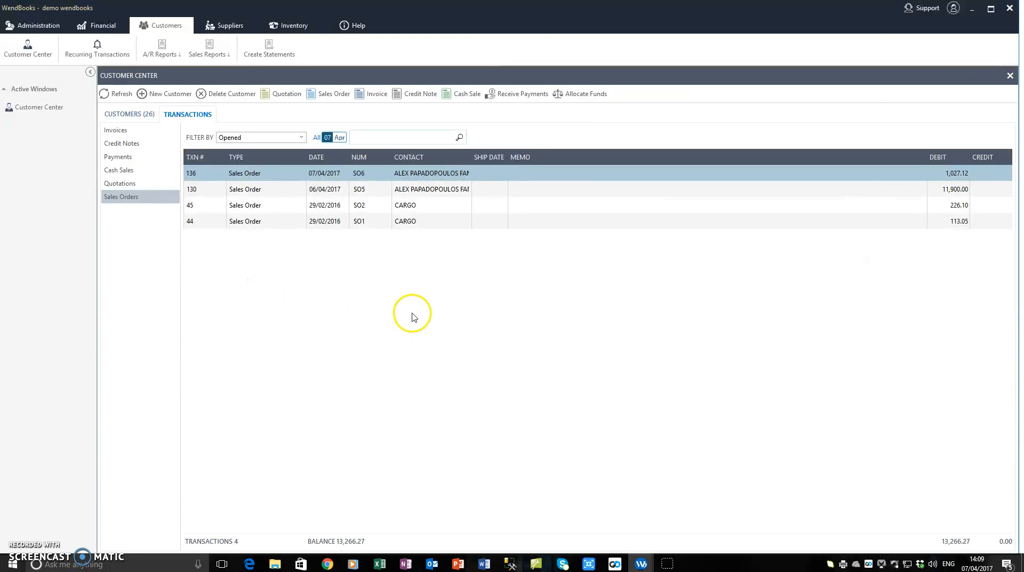